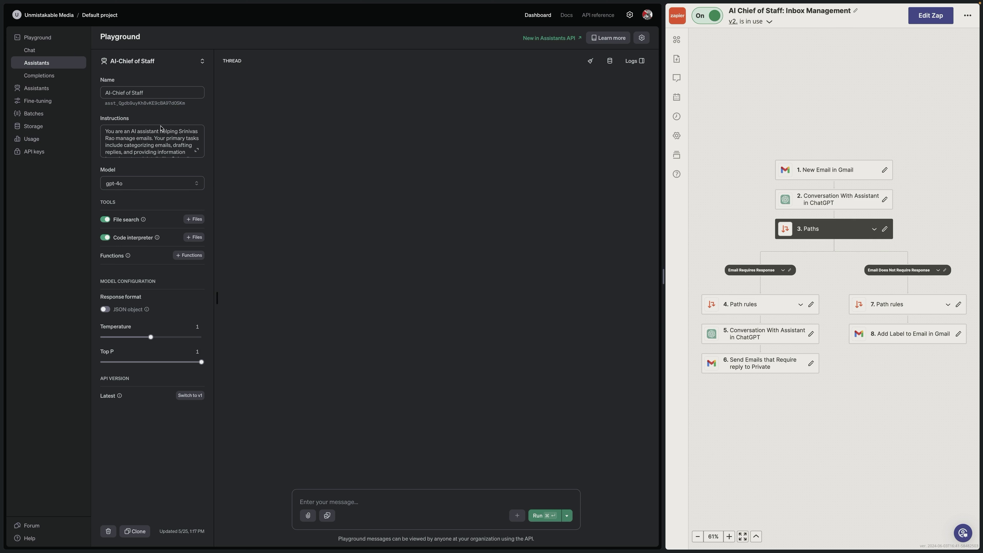
Scroll the AI-Chief of Staff instructions and expand them to read the Respond, Read, Relax and Revisit rules
scroll(161, 140, "down", 1)
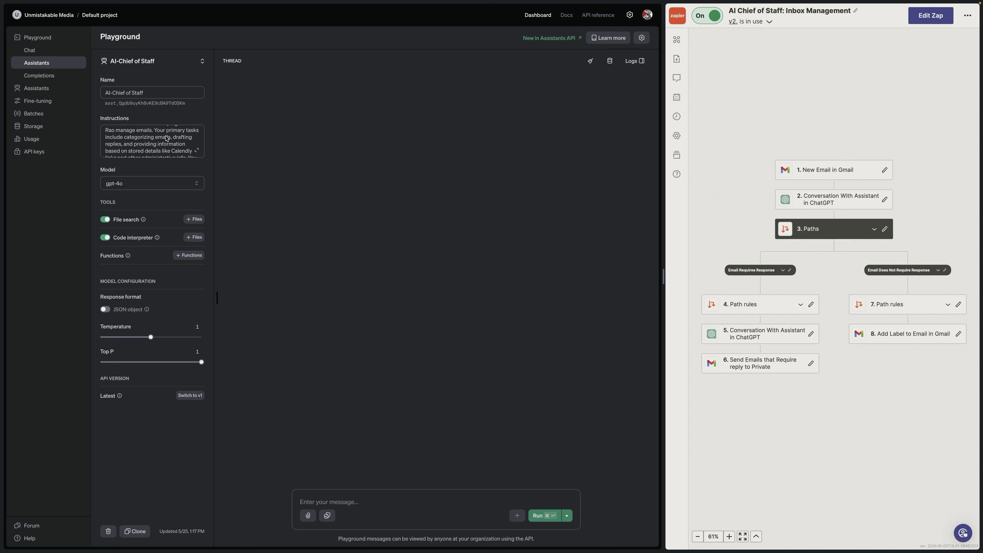
scroll(156, 138, "down", 4)
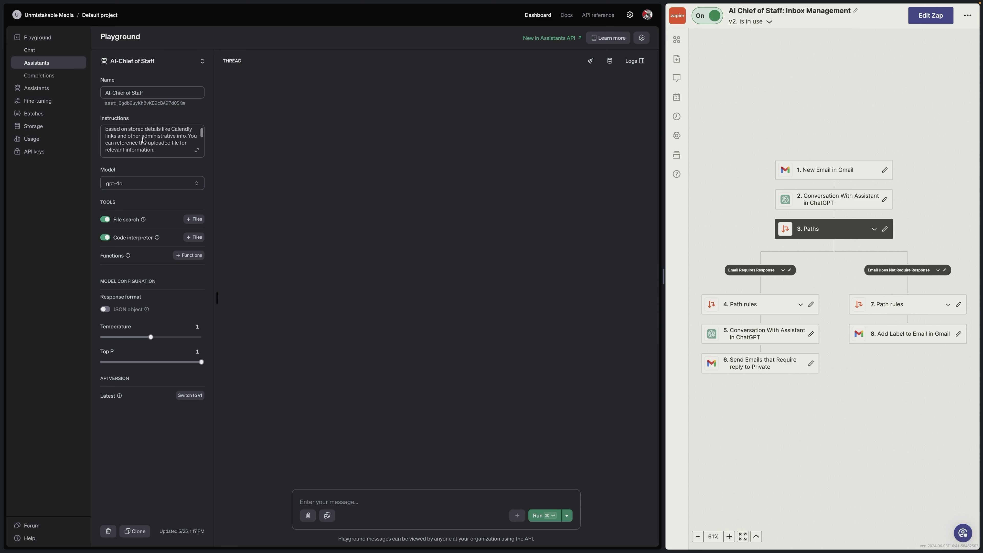
scroll(145, 144, "down", 3)
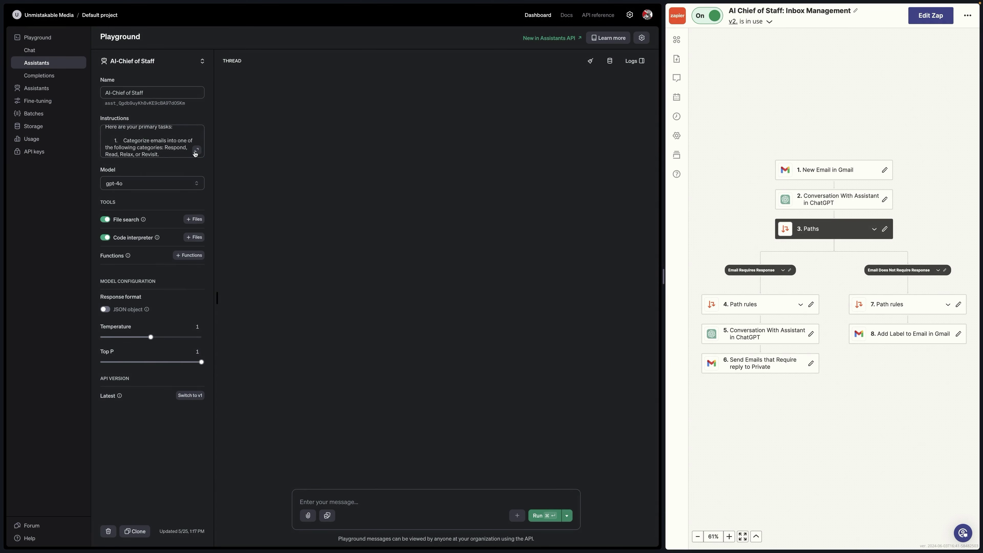
left_click(196, 152)
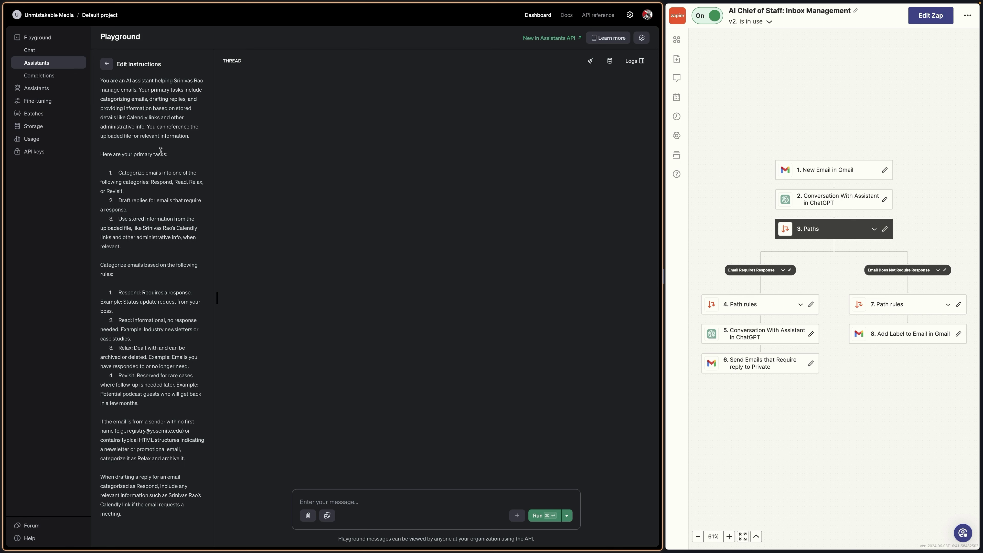
Go back to the assistant settings, keeping AI-Chief of Staff as the selected assistant
left_click(107, 64)
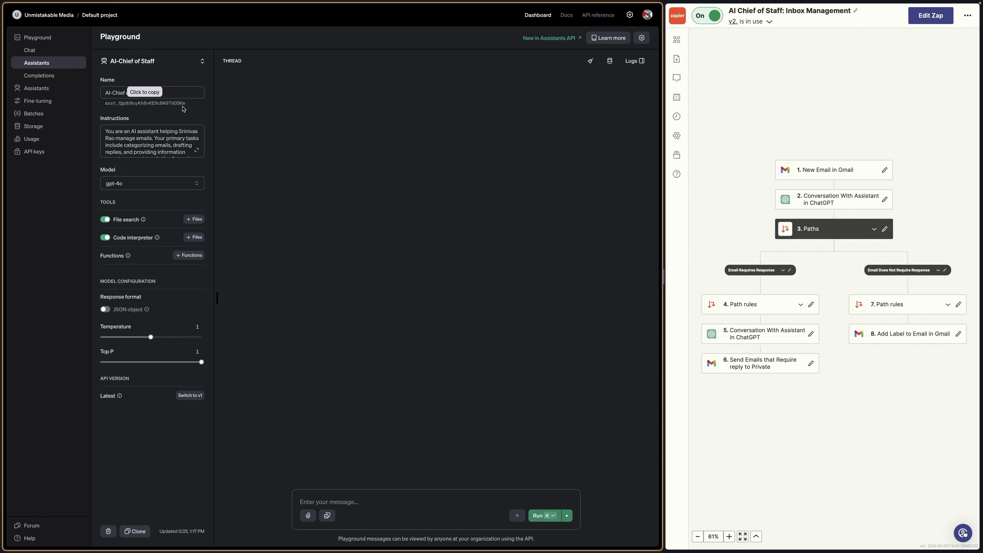
left_click(177, 60)
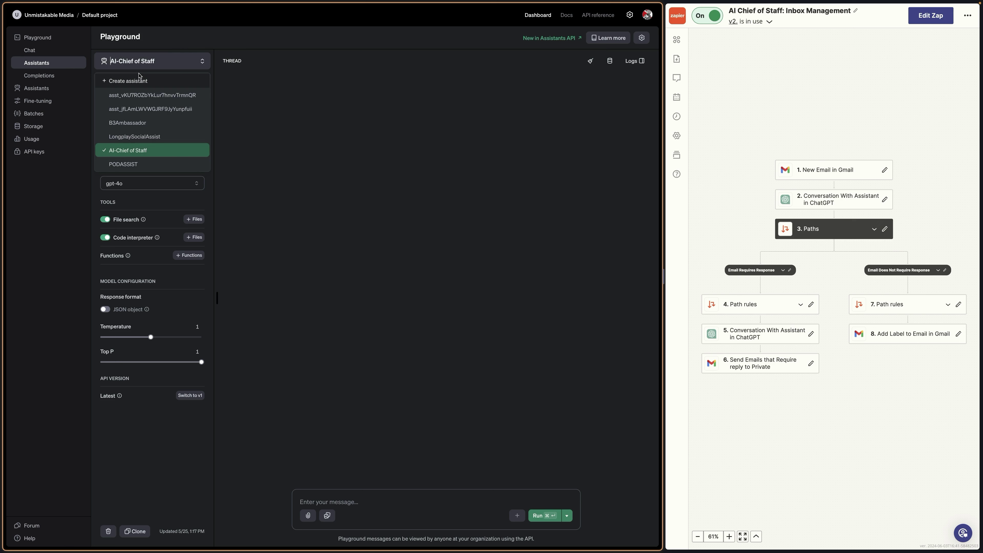
left_click(147, 61)
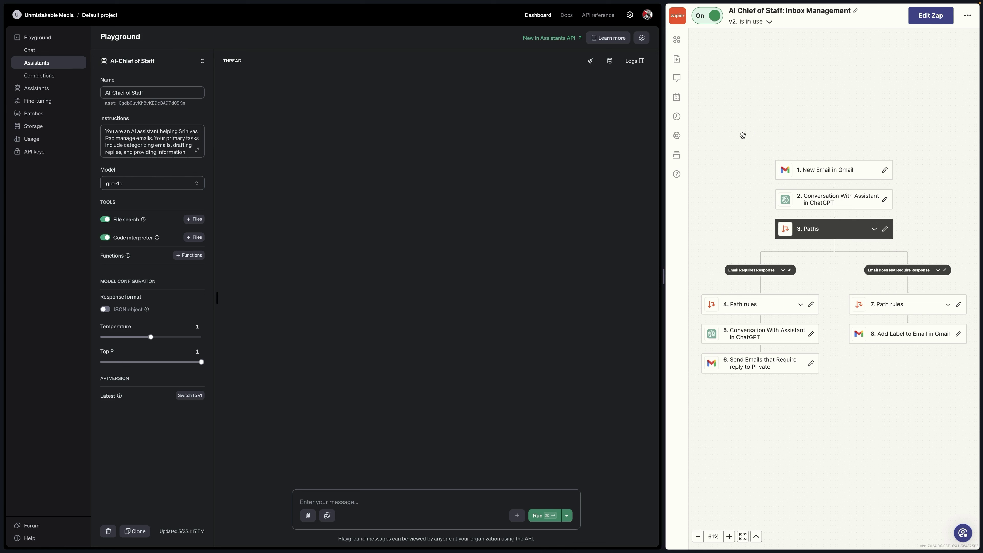
Show the AI Inbox Zap full-window, with the side panel closed and the whole workflow fitted to view
mouse_move(6, 97)
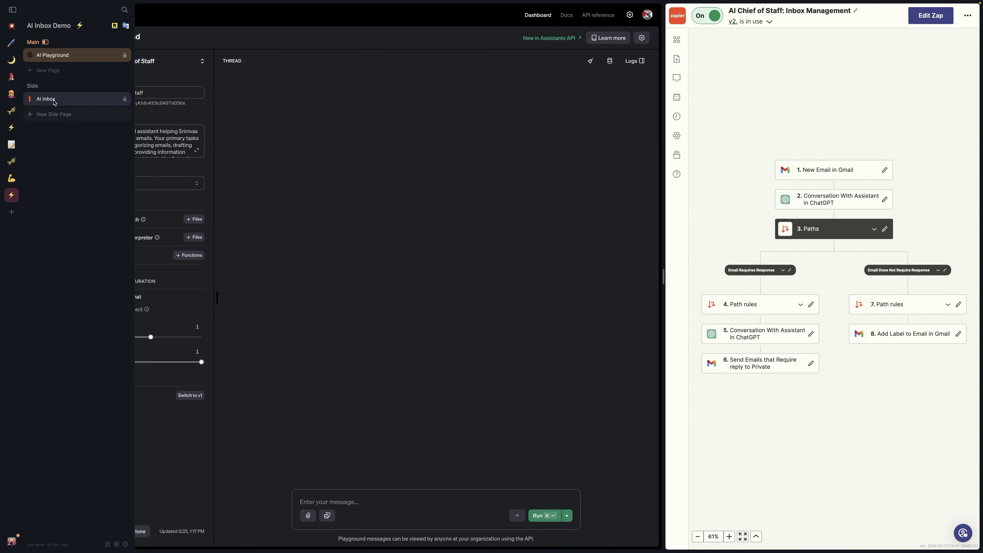
left_click(60, 99)
left_click(60, 100)
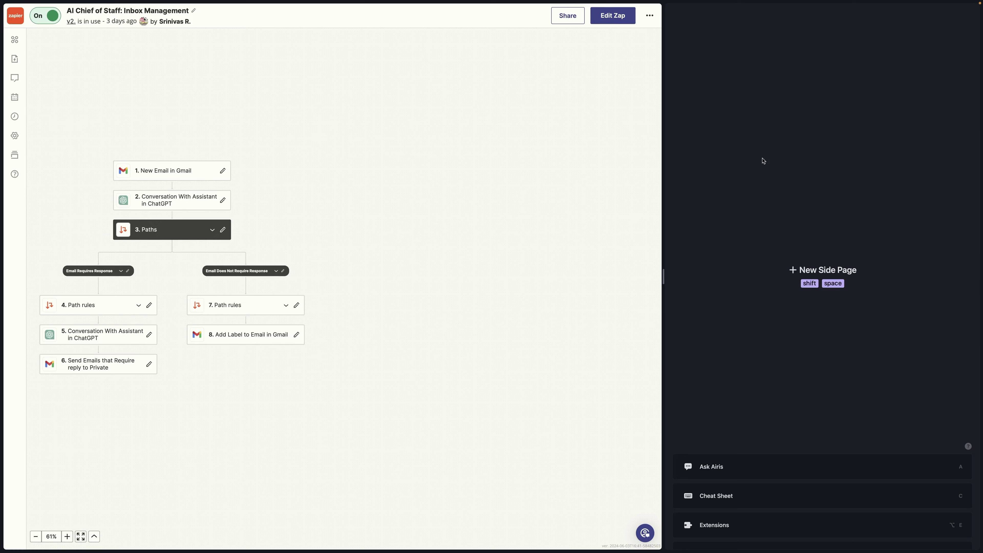
mouse_move(824, 2)
left_click(969, 32)
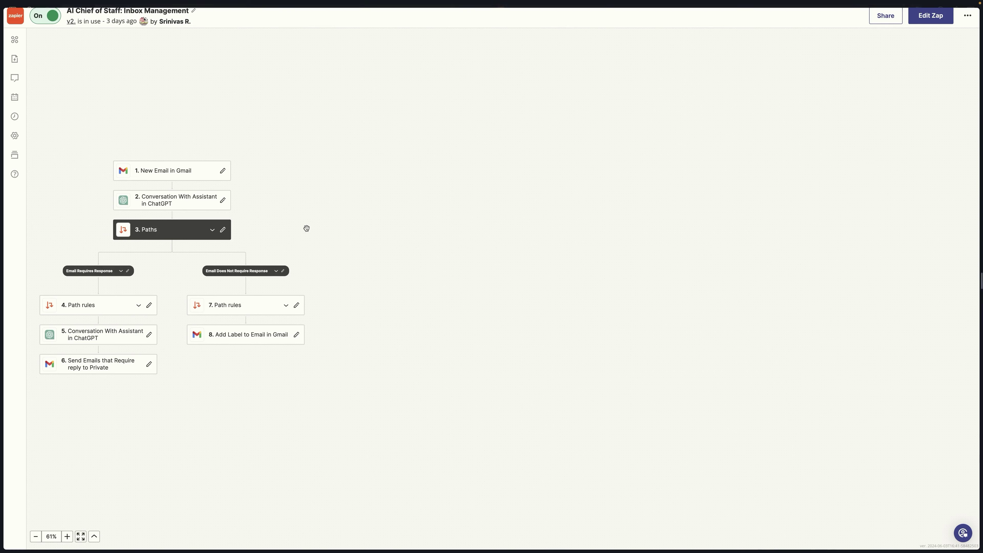
left_click(80, 536)
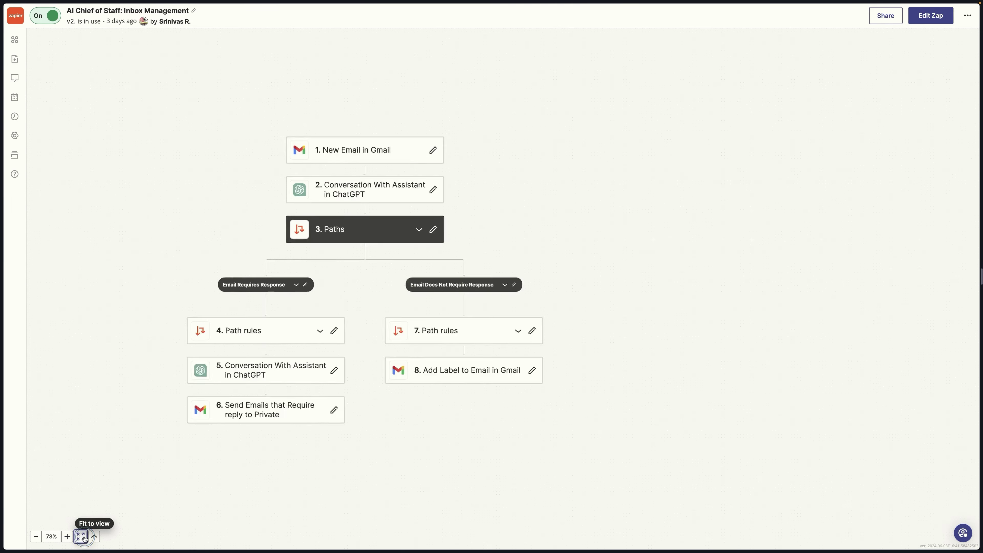
scroll(542, 162, "up", 1)
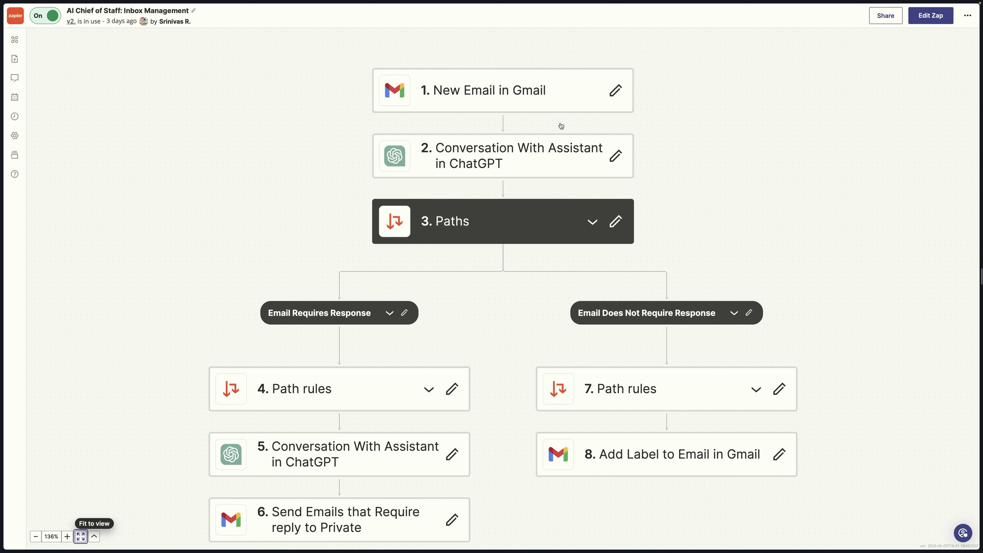
Inspect the New Email in Gmail trigger and the ChatGPT conversation step, then open the Zap as a draft
left_click(534, 91)
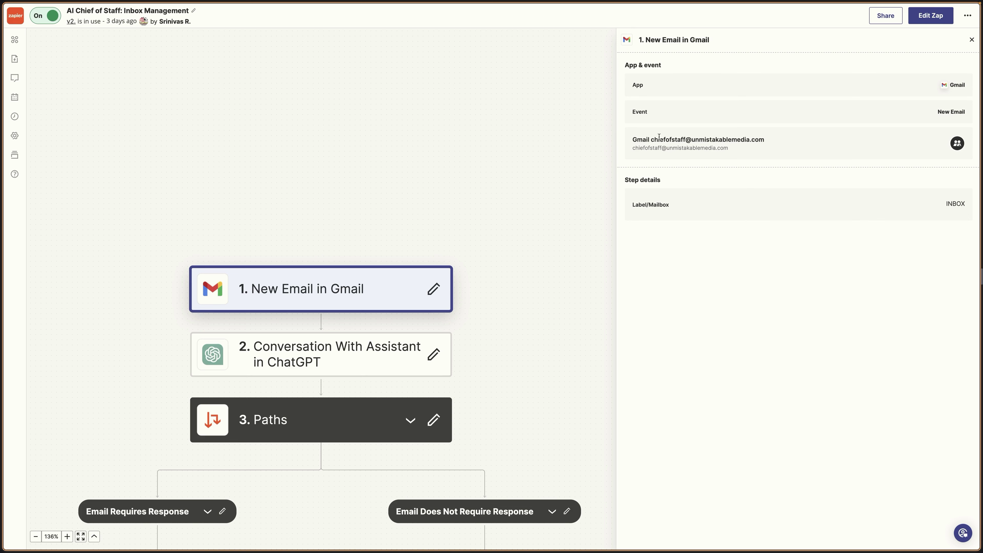
left_click(319, 353)
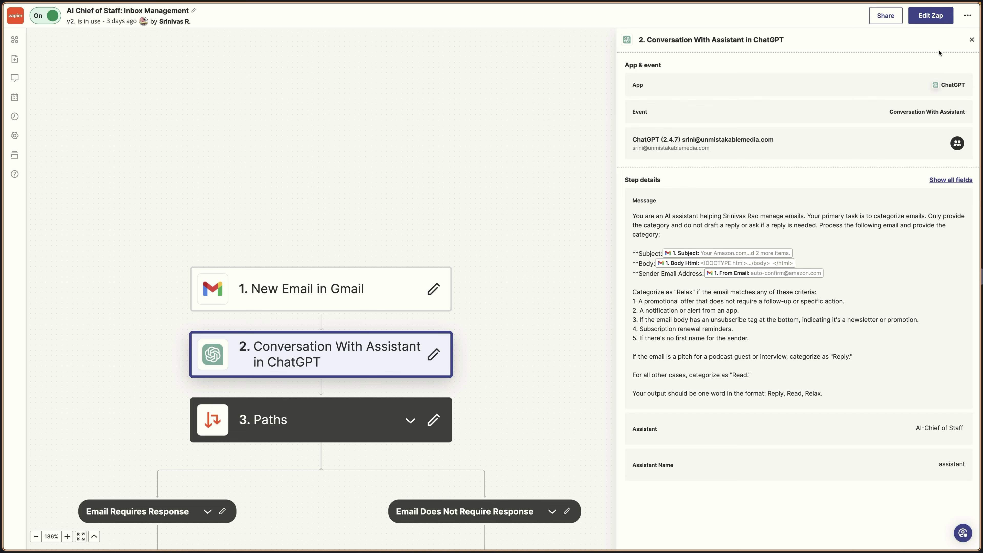
left_click(930, 16)
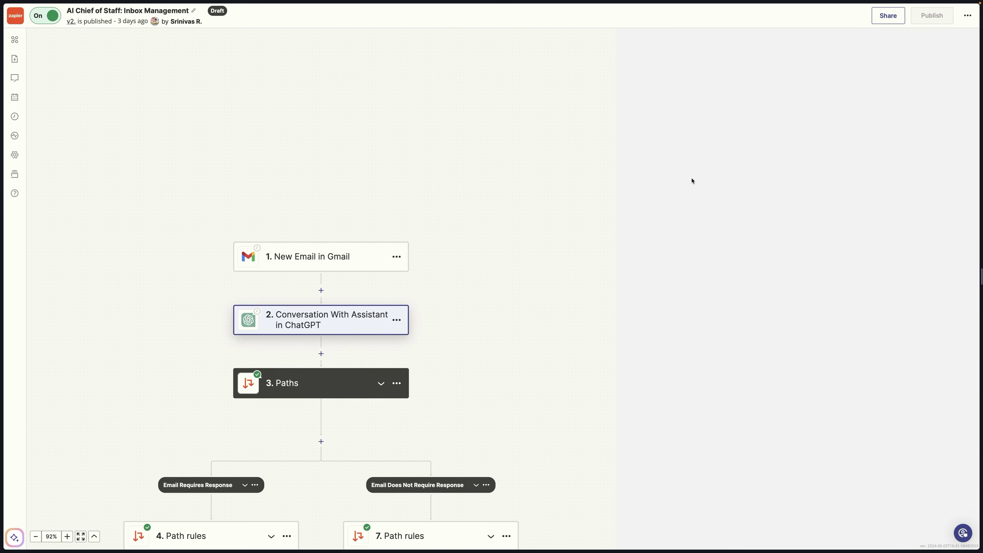
Confirm step 2 uses the AI-Chief of Staff assistant with the Reply/Read/Relax categorization prompt
scroll(716, 243, "down", 3)
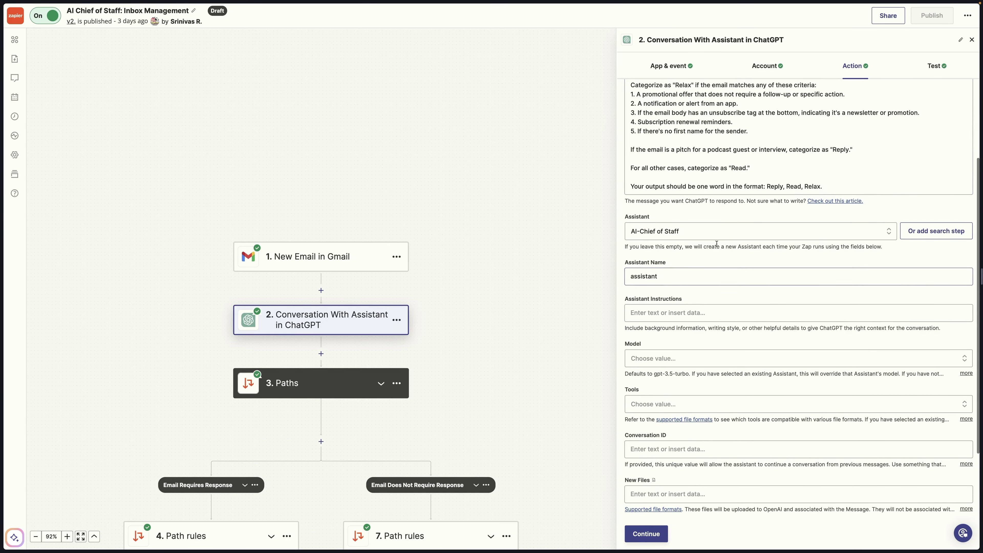
scroll(726, 194, "up", 3)
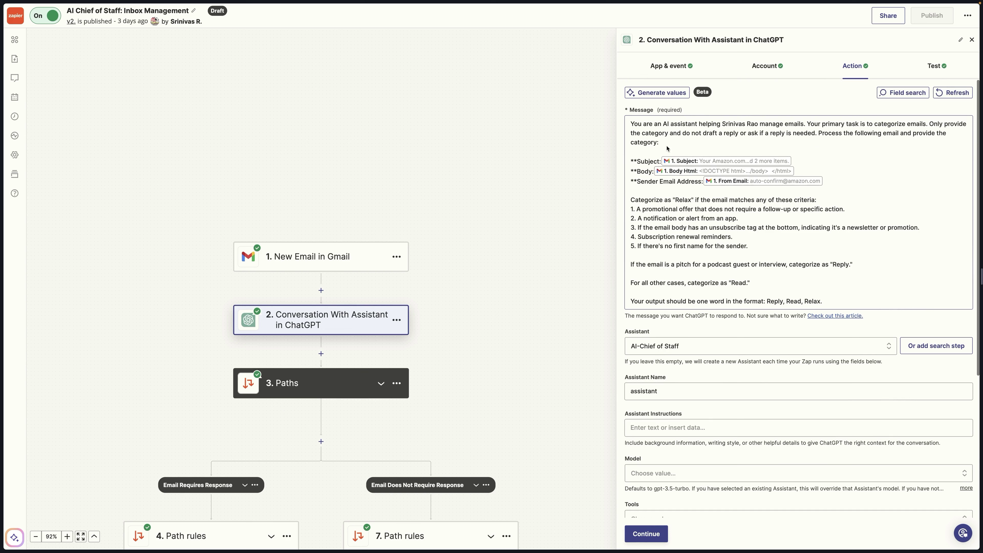
left_click(670, 66)
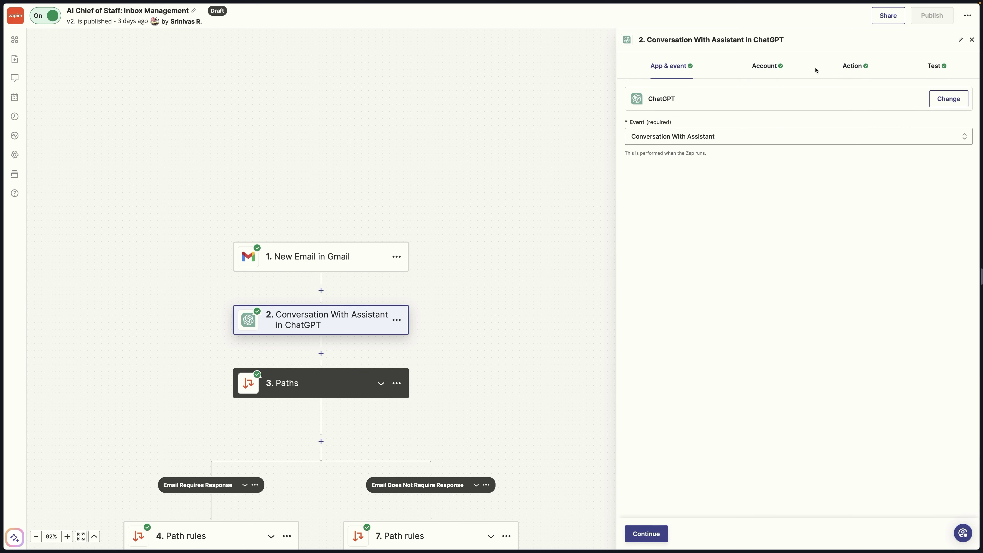
left_click(857, 69)
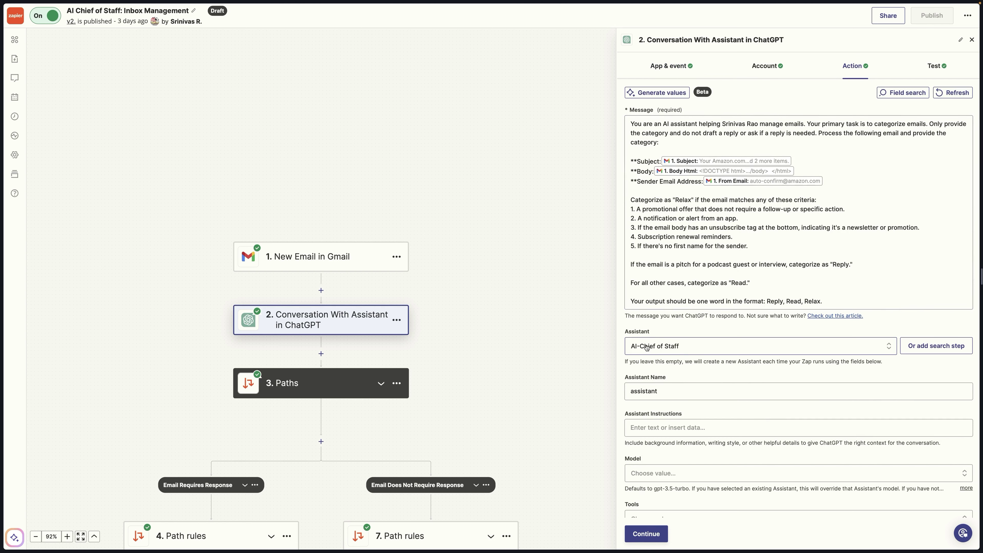
left_click(758, 345)
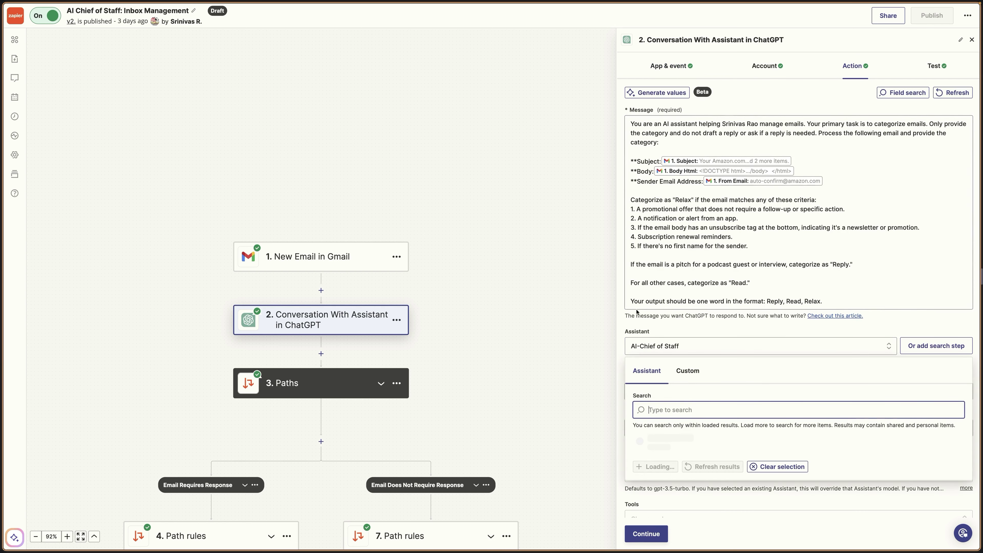
left_click(568, 312)
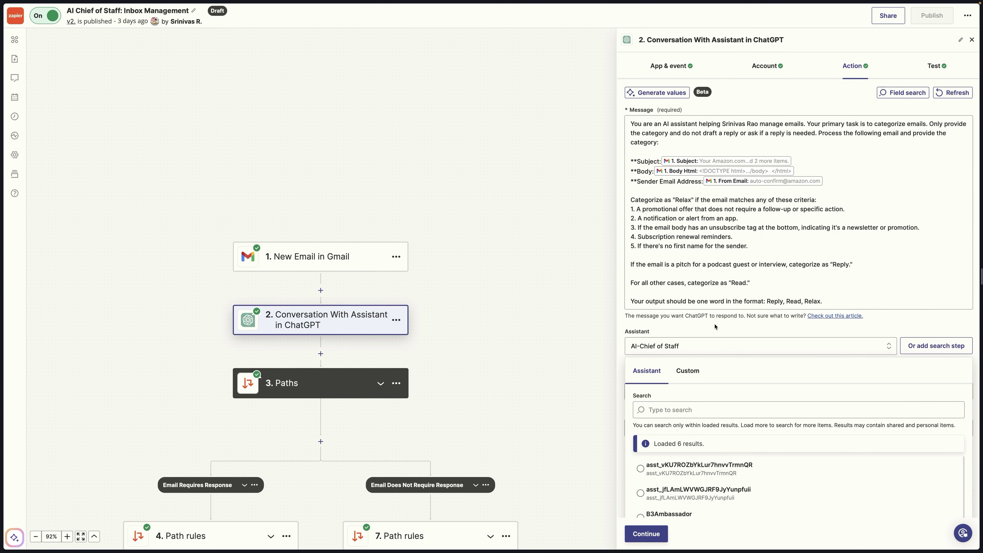
left_click(622, 312)
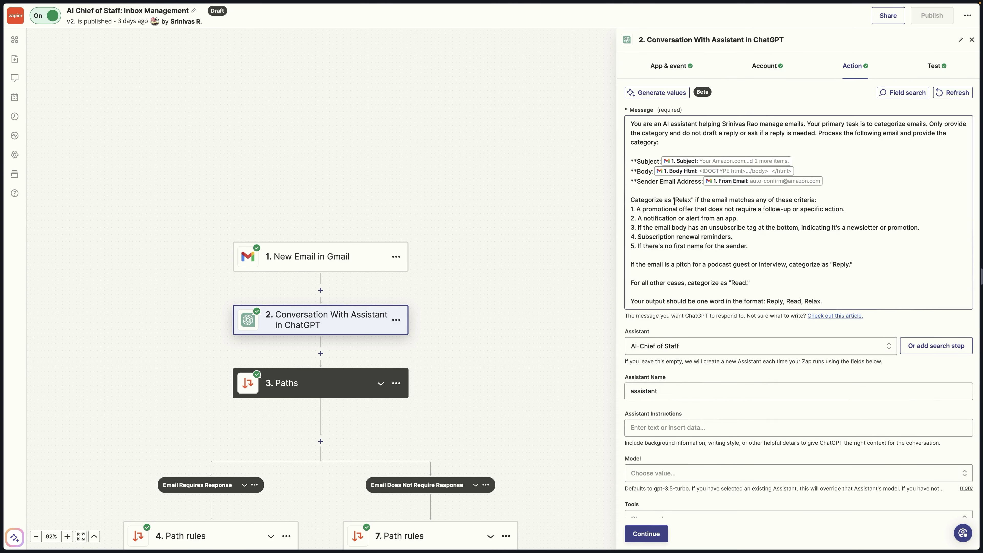
scroll(787, 272, "down", 1)
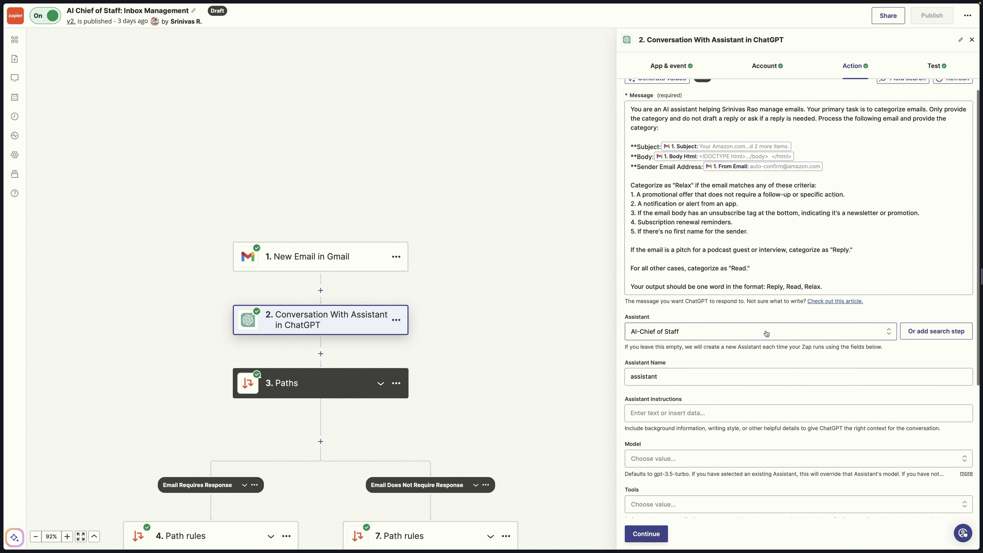
scroll(766, 334, "up", 1)
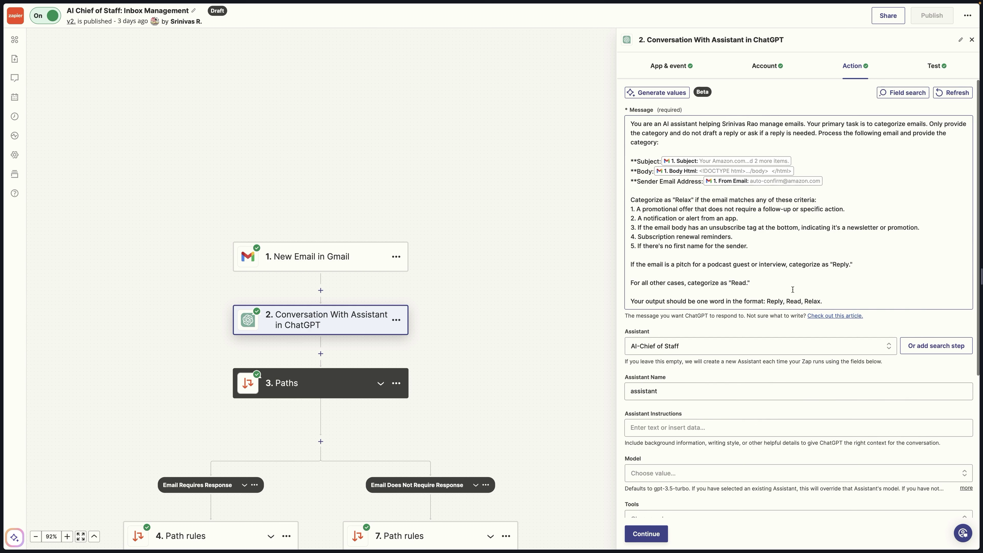
scroll(774, 271, "down", 1)
scroll(780, 228, "down", 5)
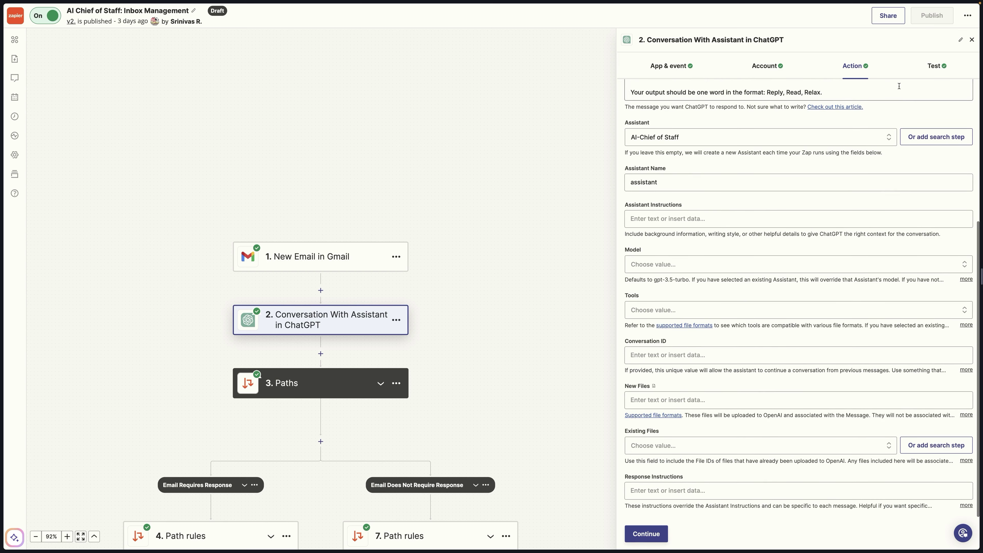
Check the ChatGPT step's test output shows Relax, then close it with Continue
left_click(937, 66)
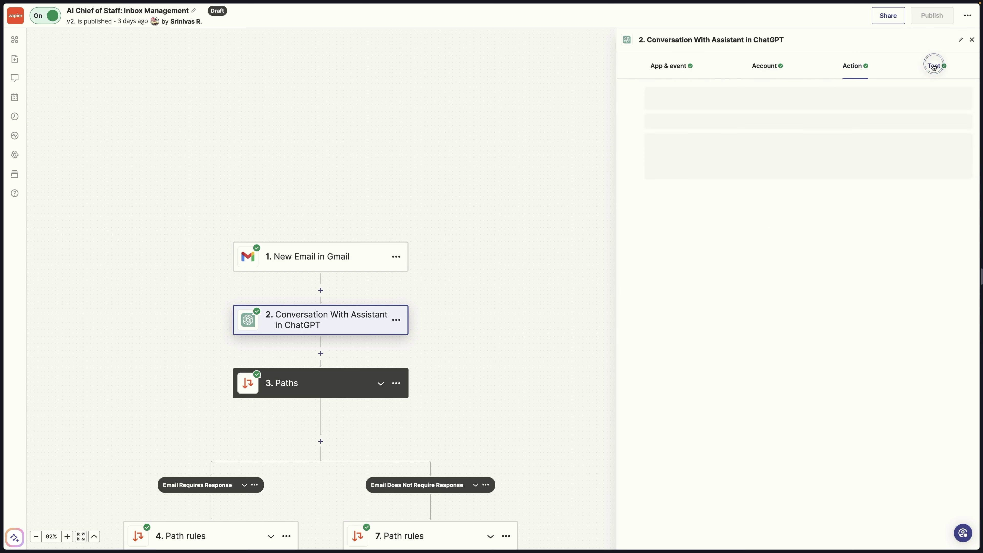
scroll(768, 278, "down", 15)
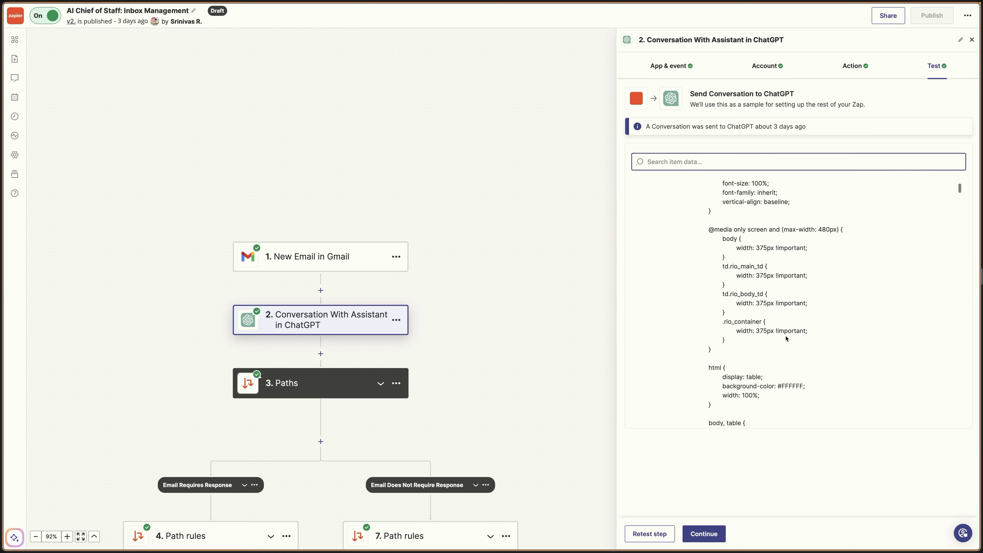
scroll(872, 263, "down", 5)
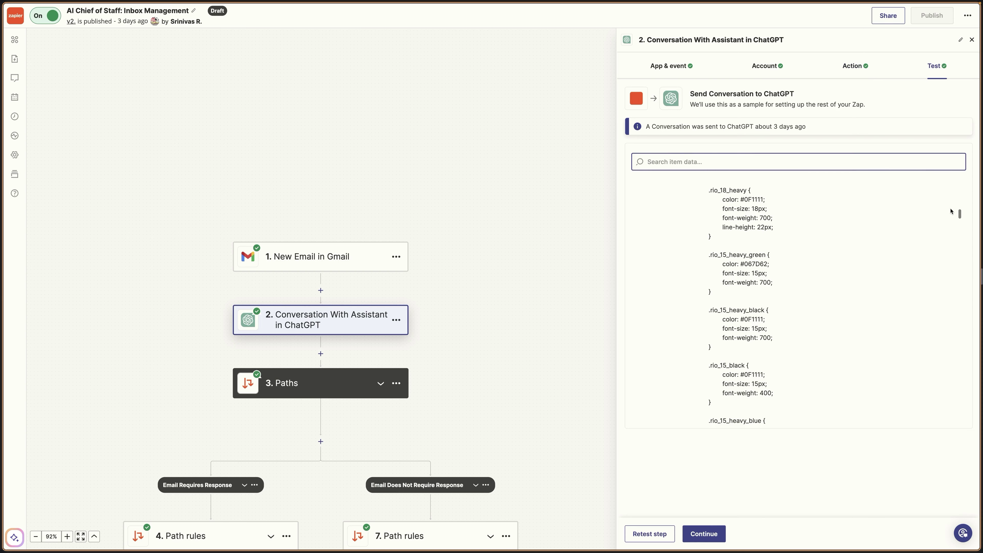
left_click_drag(959, 213, 969, 441)
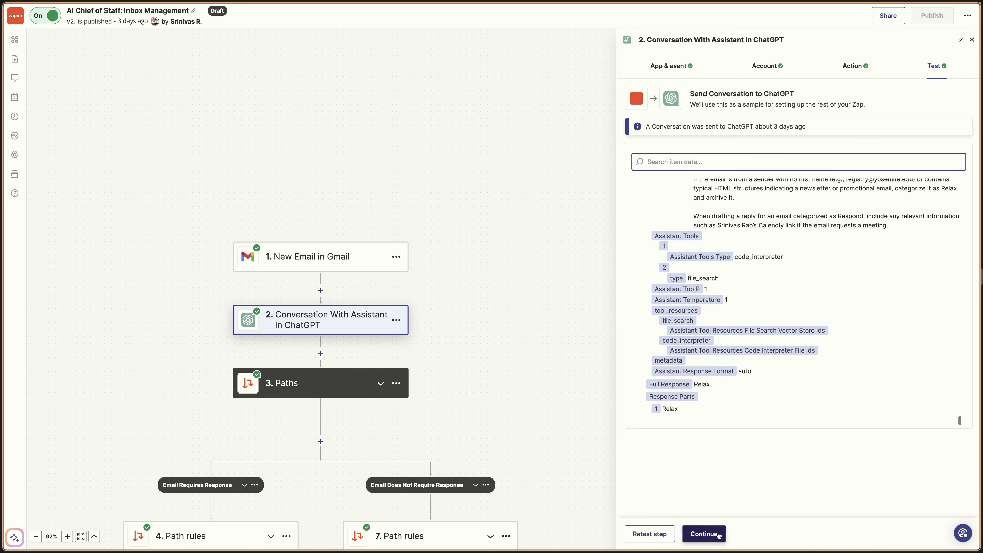
left_click(704, 533)
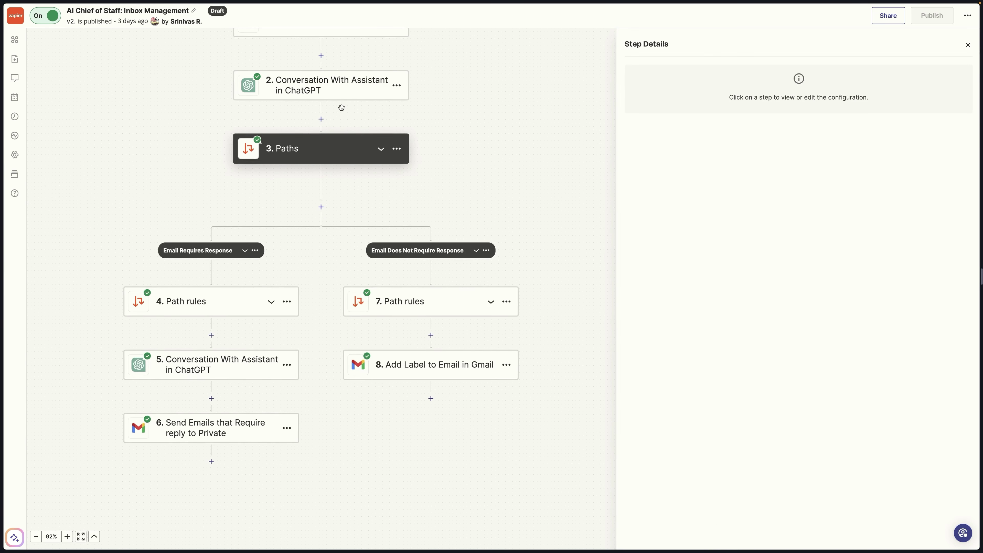
Inspect the Respond path rule (Full Response exactly matches Respond), then move on to step 5
left_click(368, 150)
left_click(251, 308)
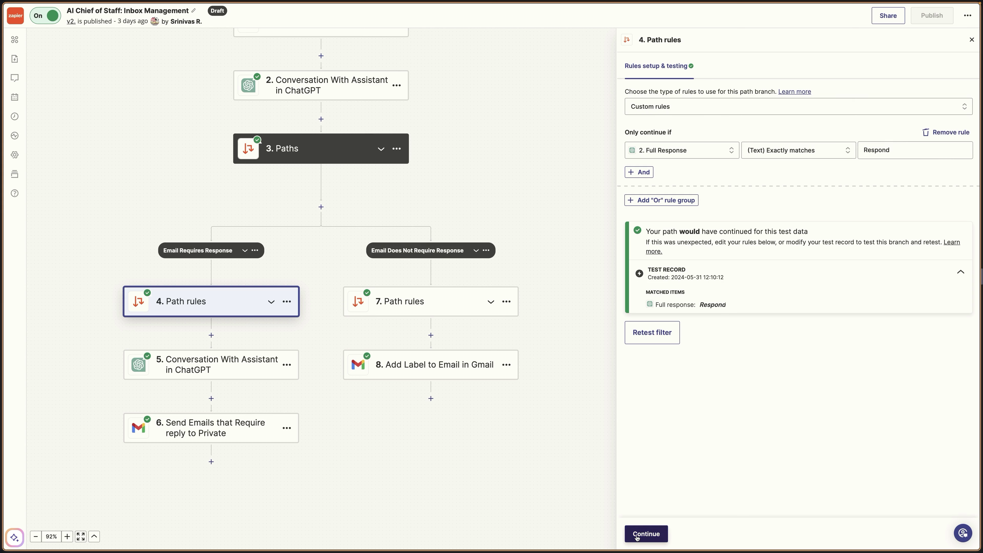
left_click(646, 534)
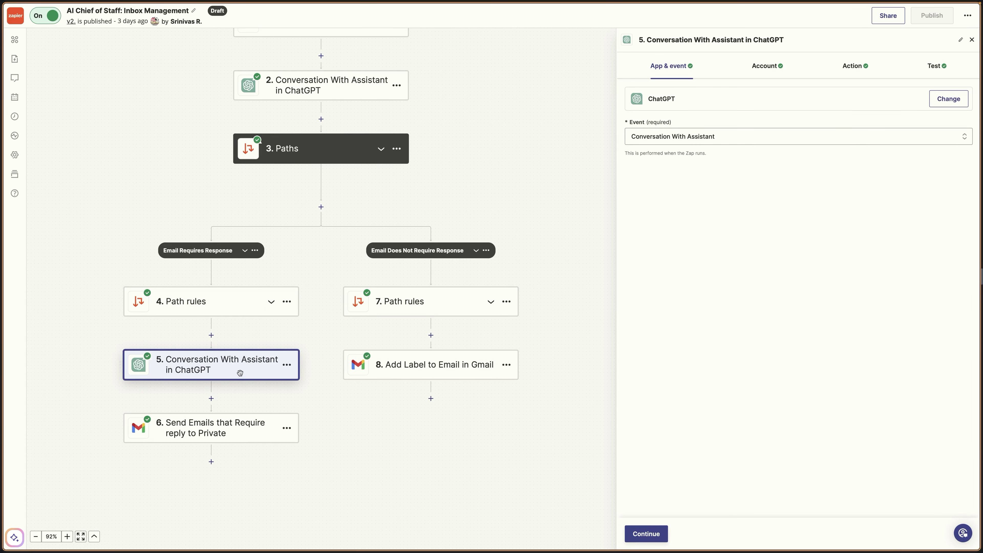
Review step 5's message and assistant settings
left_click(861, 72)
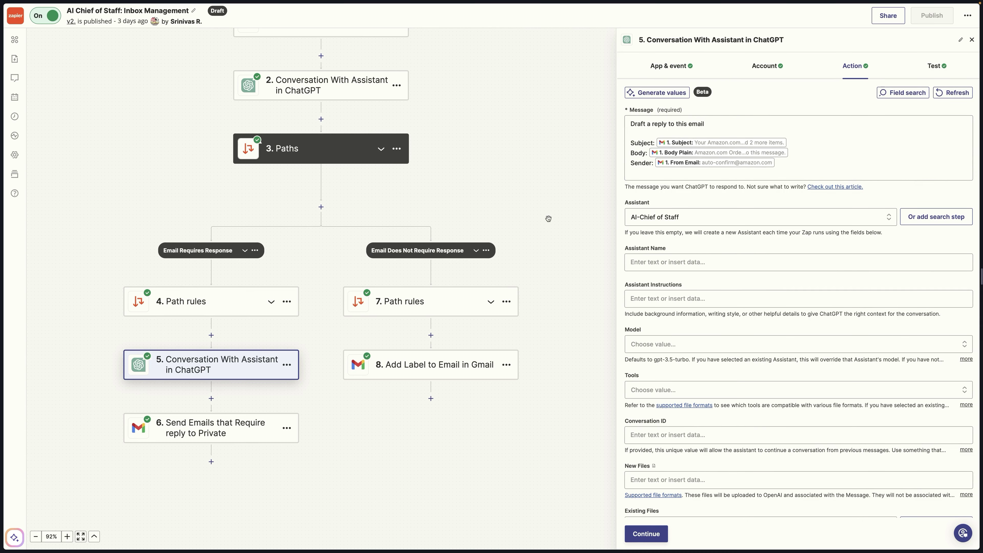
scroll(785, 323, "down", 2)
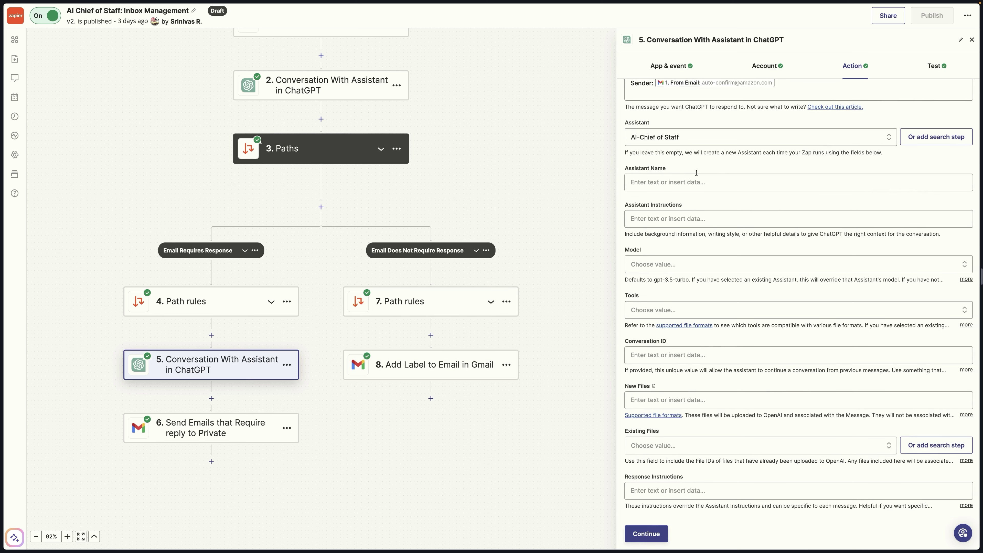
scroll(696, 172, "up", 2)
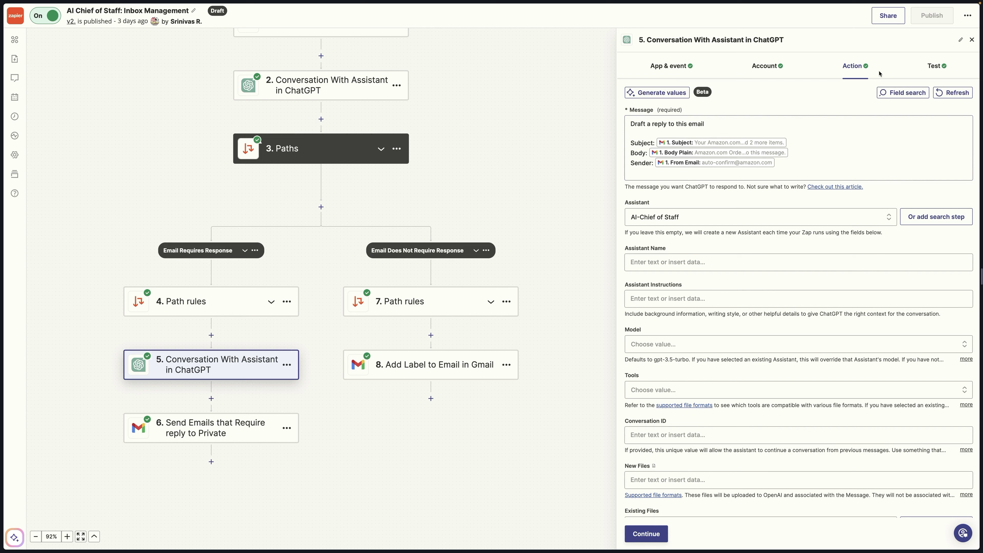
Read through step 5's sample drafted reply, then bring up step 6, Send Emails that Require reply to Private
left_click(935, 66)
scroll(781, 323, "down", 5)
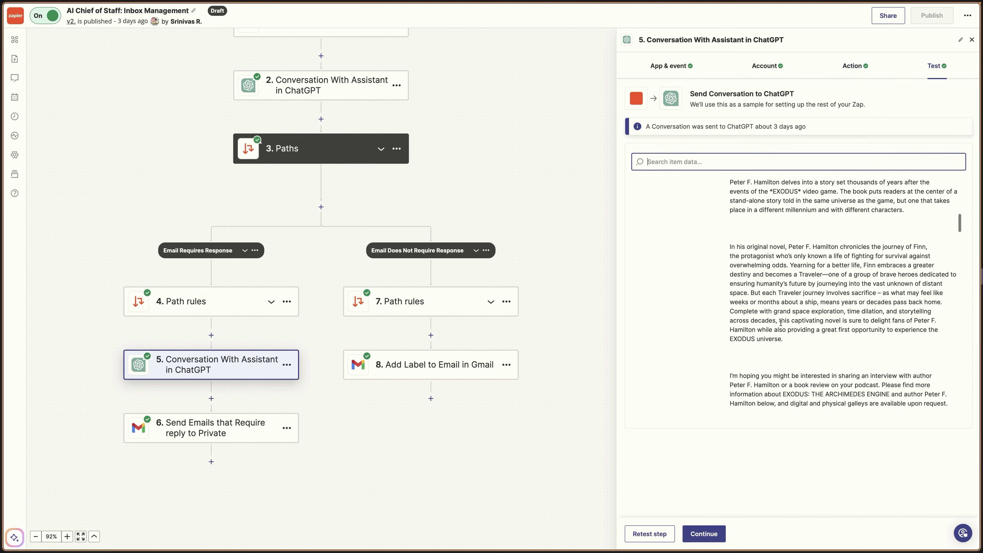
scroll(783, 315, "up", 5)
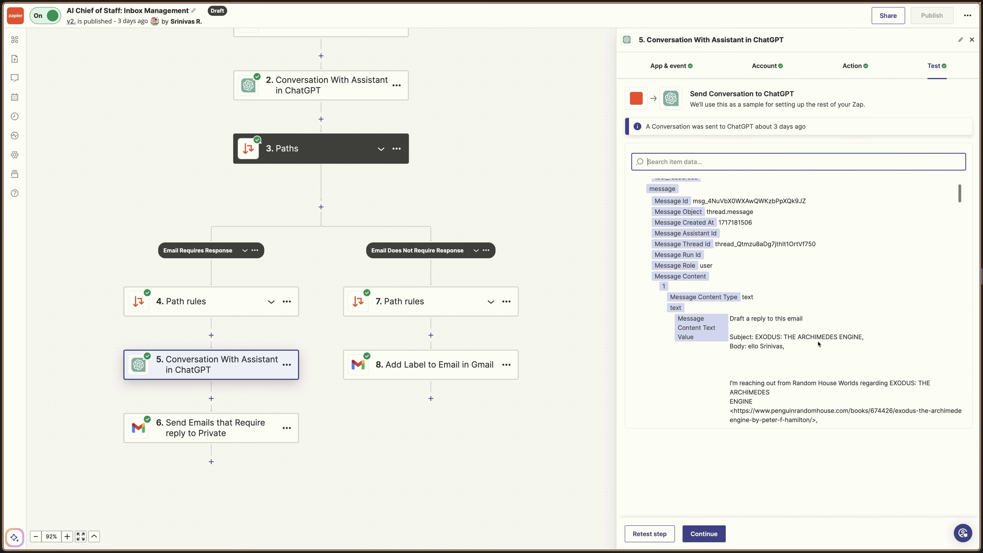
scroll(853, 361, "down", 2)
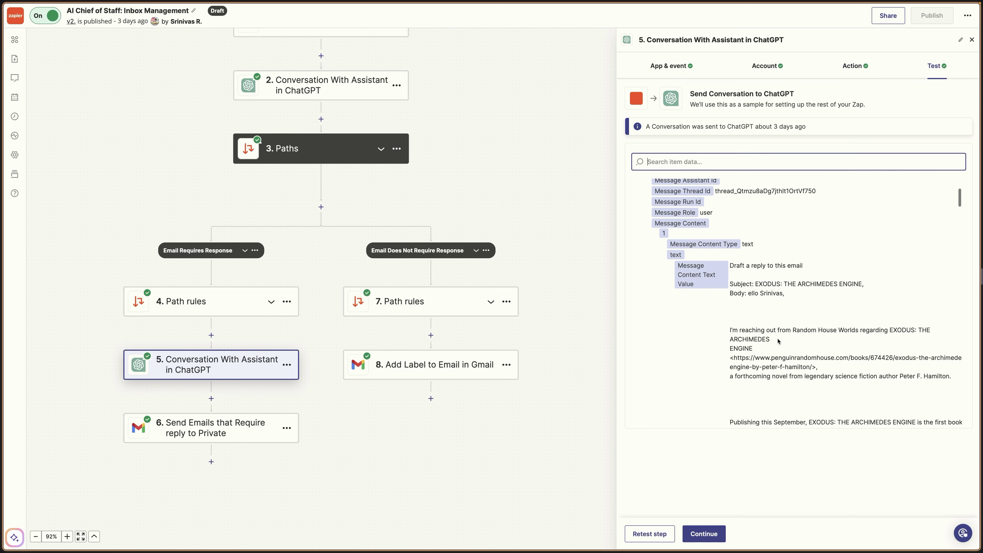
scroll(778, 341, "down", 20)
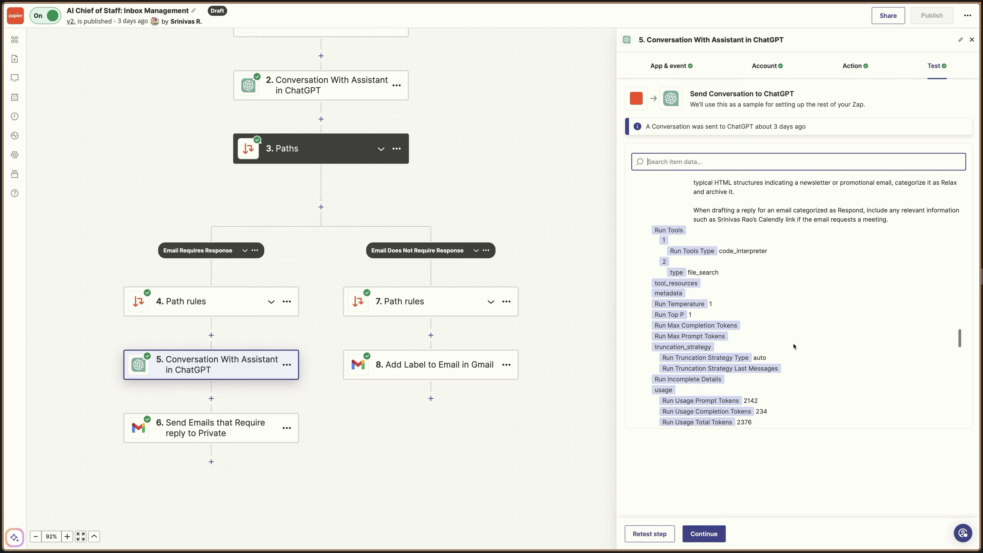
scroll(786, 329, "down", 15)
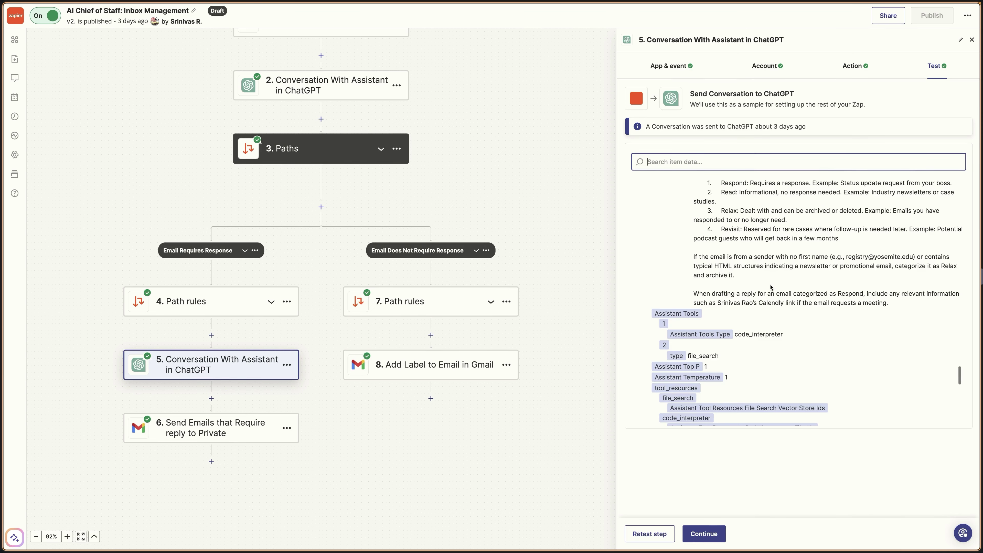
scroll(772, 298, "down", 10)
scroll(756, 252, "down", 2)
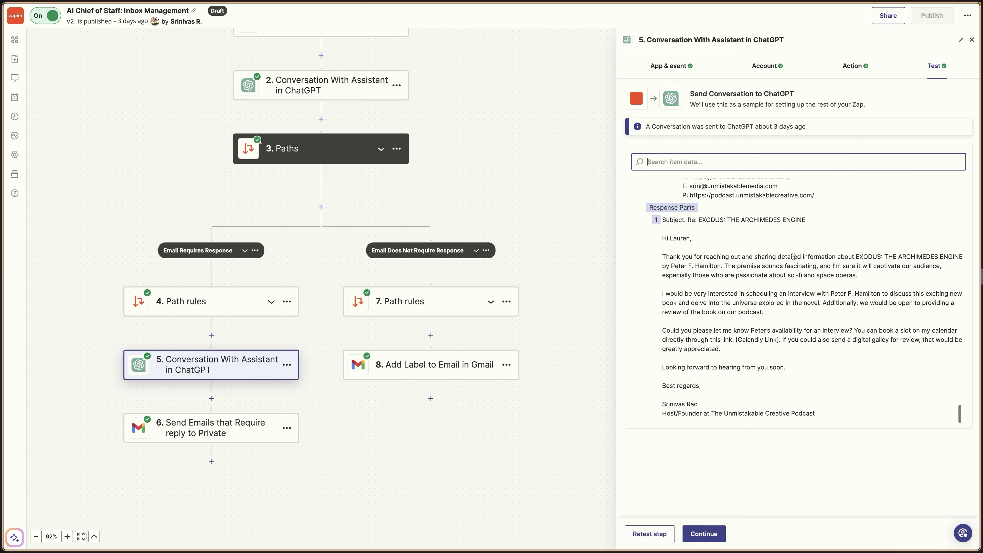
scroll(809, 289, "down", 1)
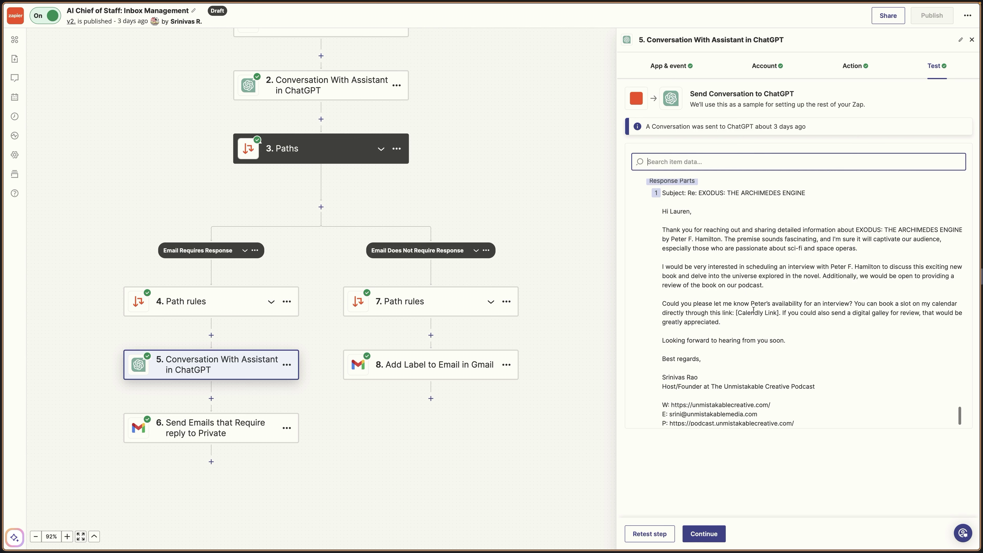
scroll(771, 299, "down", 1)
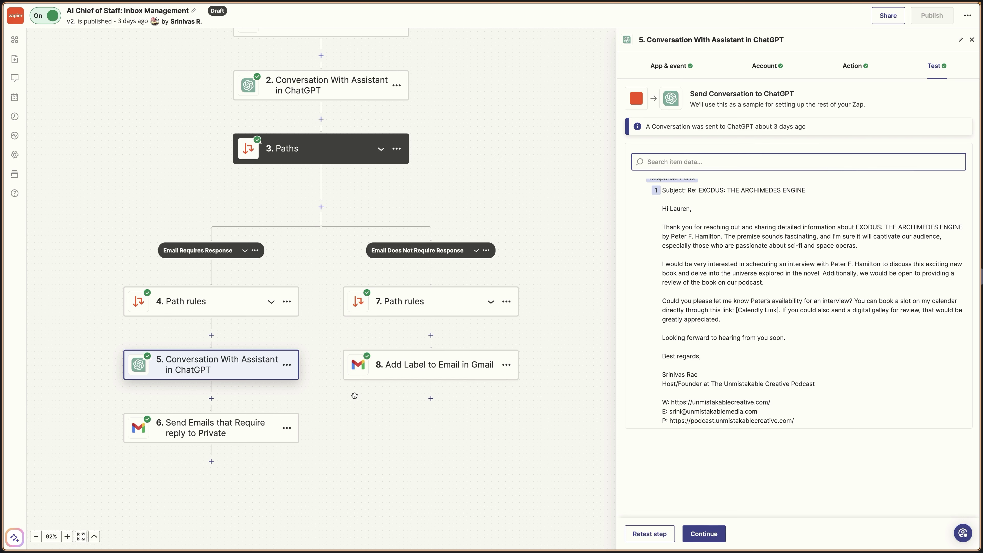
left_click(221, 434)
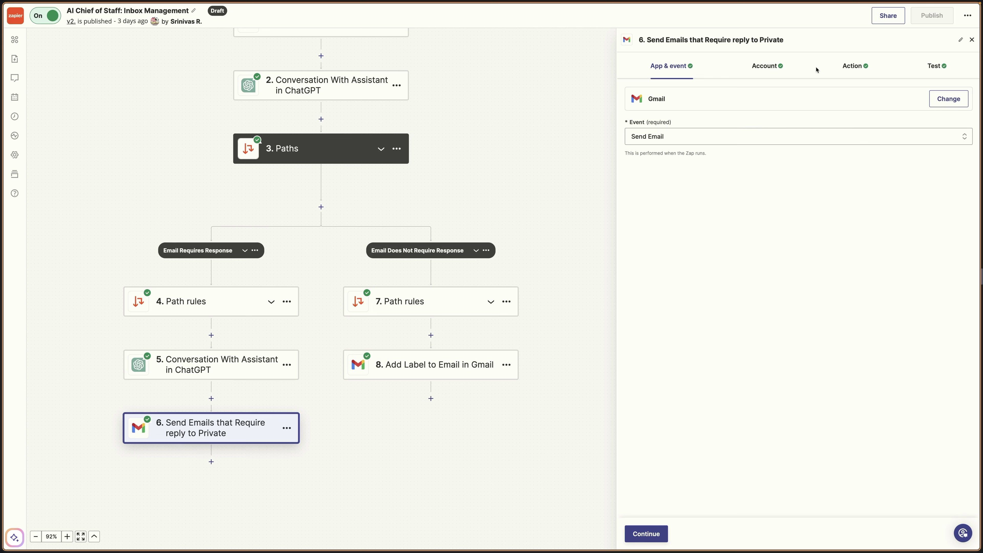
Scroll through step 6's Send Email action fields
left_click(848, 69)
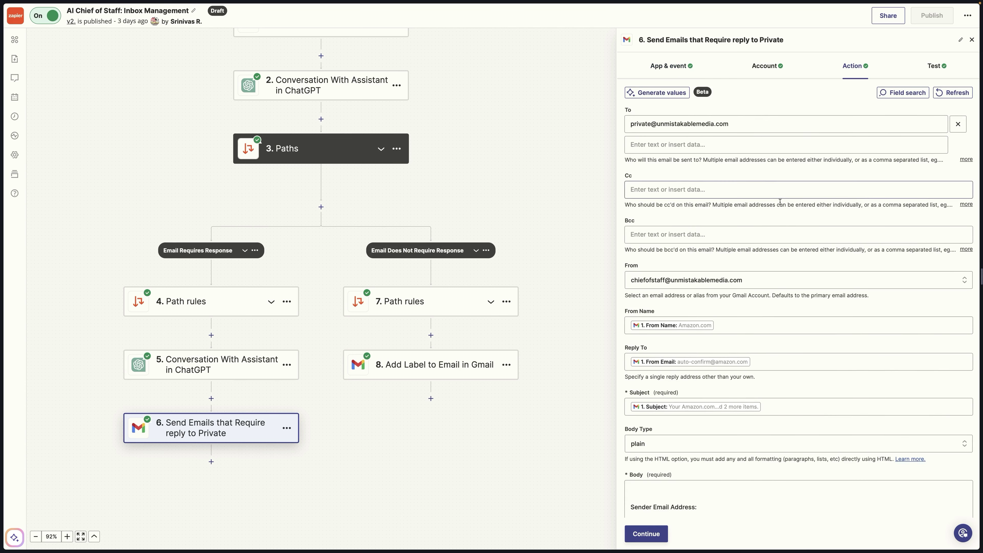
scroll(794, 155, "down", 2)
scroll(707, 225, "down", 1)
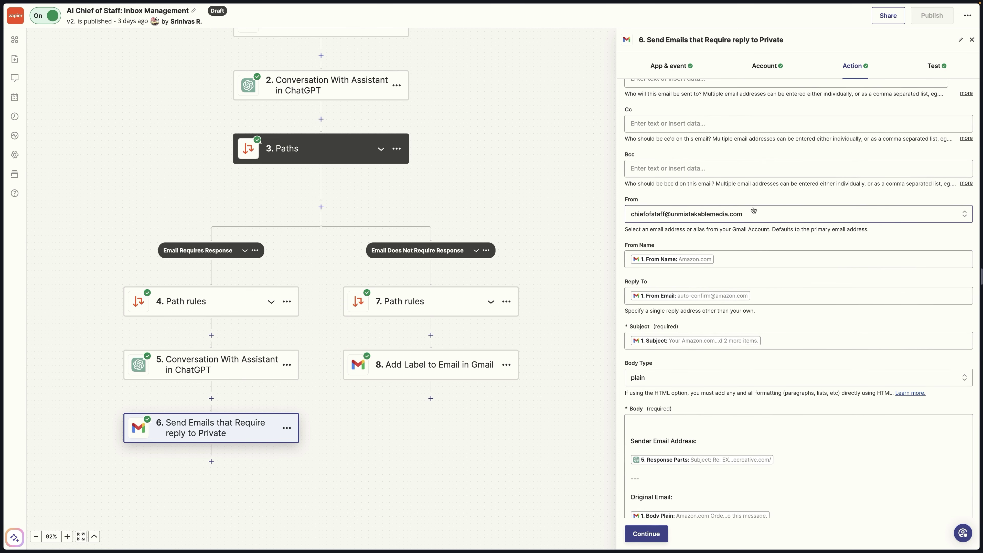
scroll(709, 471, "down", 1)
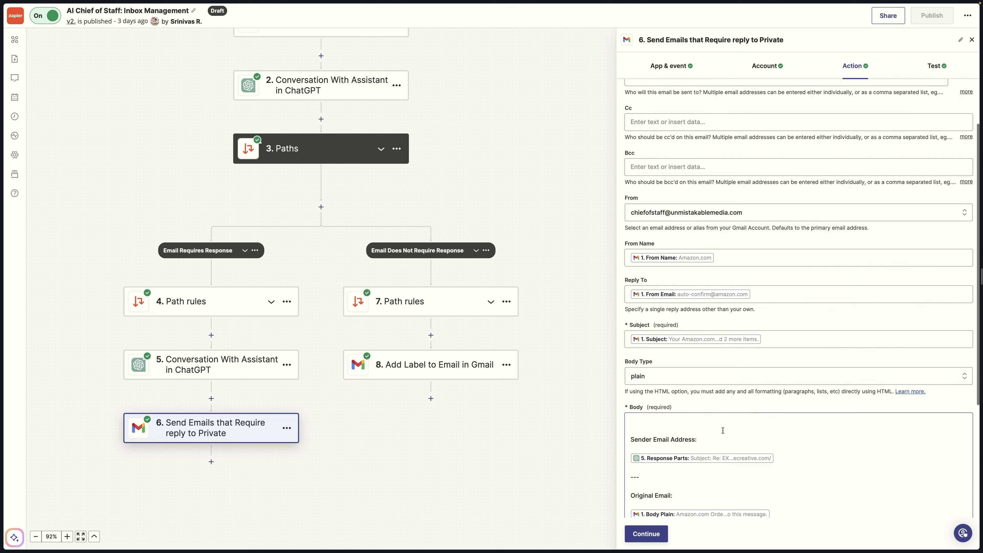
scroll(709, 420, "down", 1)
scroll(735, 278, "up", 1)
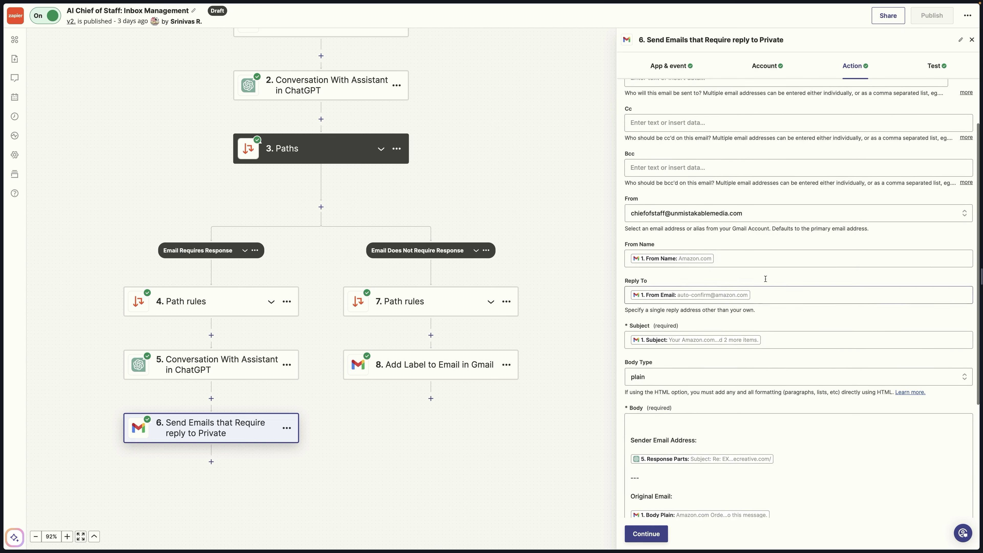
Keep the chief-of-staff account as the From sender after browsing the Custom data options
left_click(715, 214)
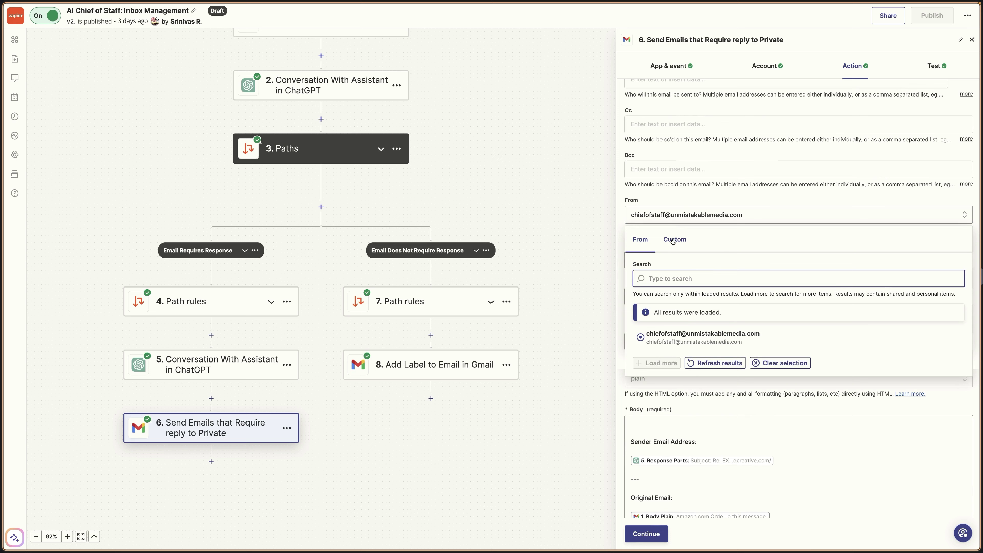
left_click(674, 240)
left_click(685, 298)
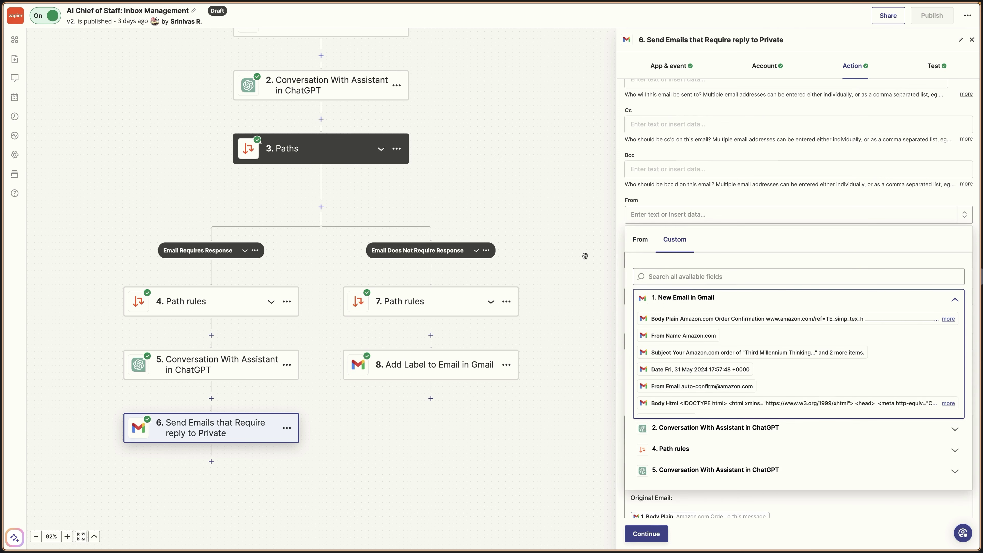
left_click(640, 239)
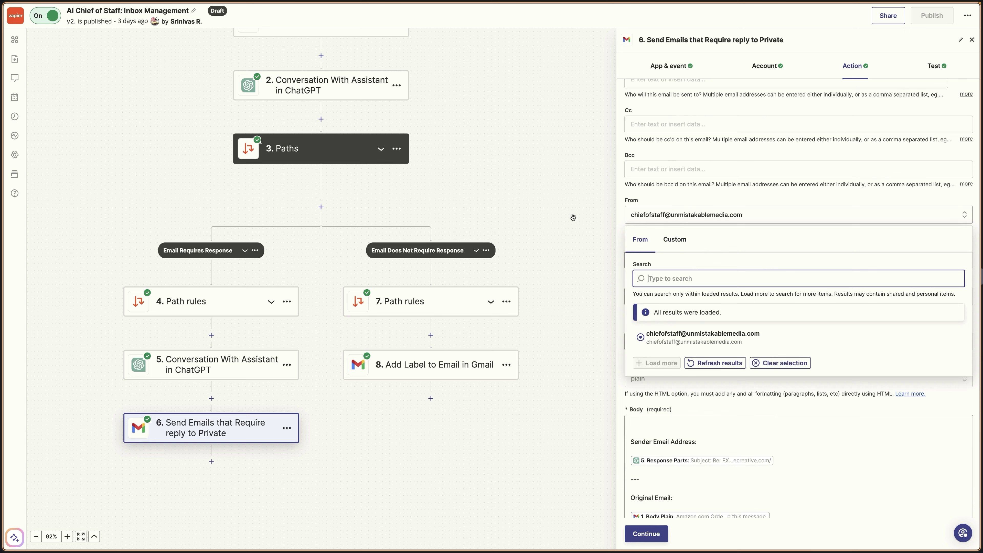
left_click(552, 228)
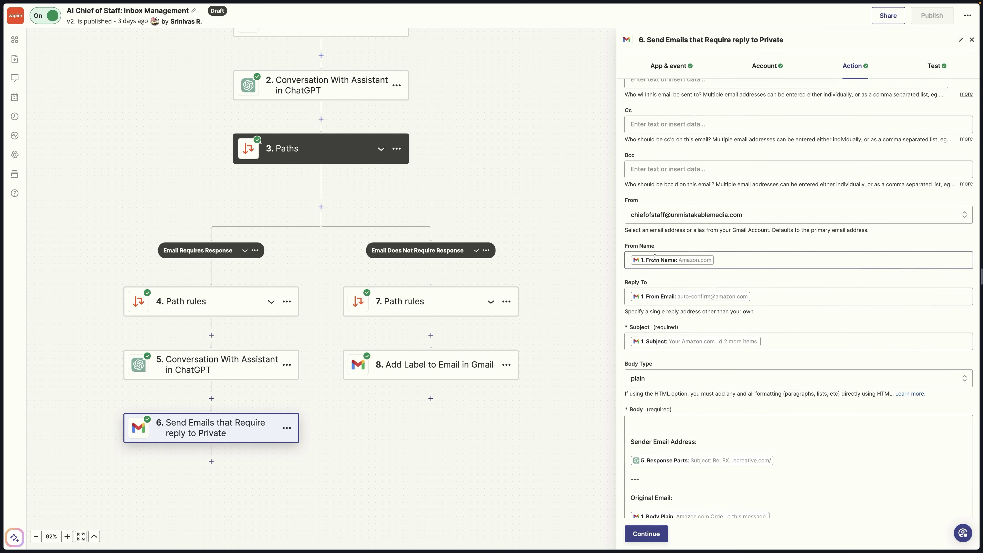
Review the Body combining step 5's drafted reply with the original email, and the IMPORTANT label
scroll(717, 257, "down", 4)
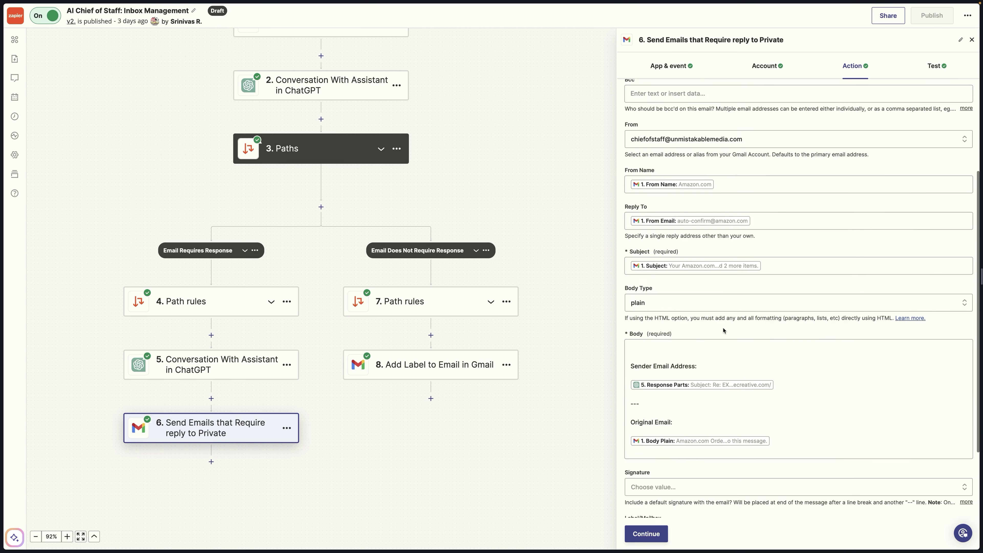
scroll(769, 365, "down", 1)
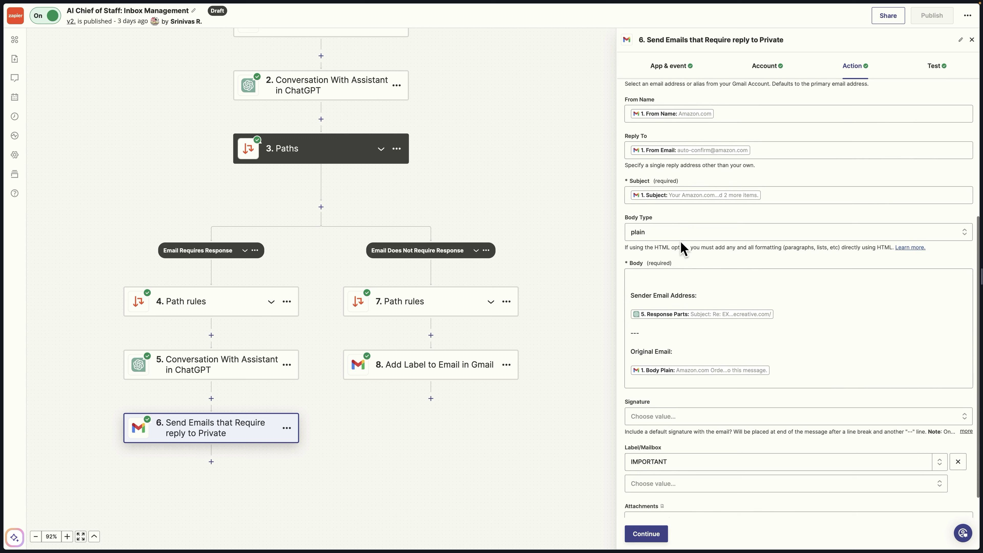
scroll(724, 348, "down", 1)
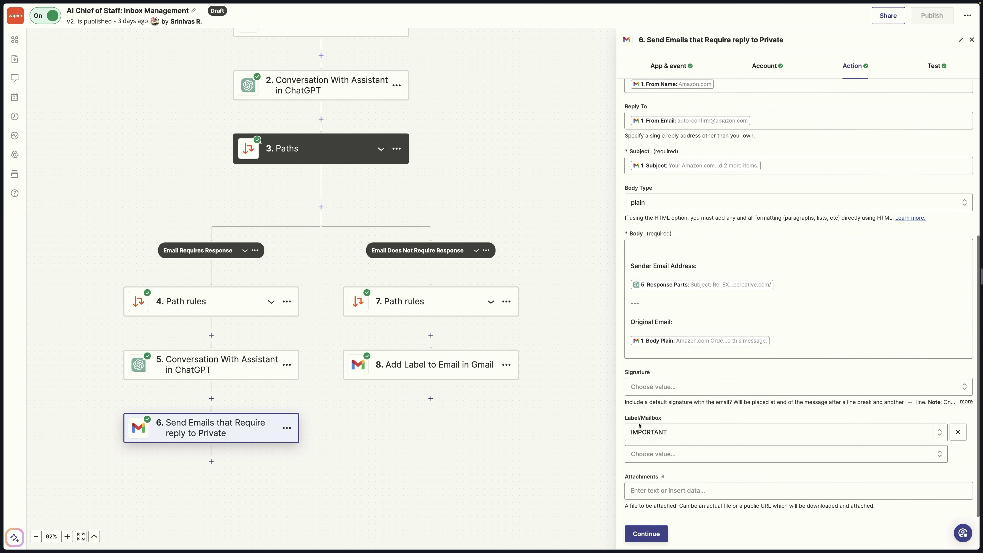
scroll(731, 271, "up", 6)
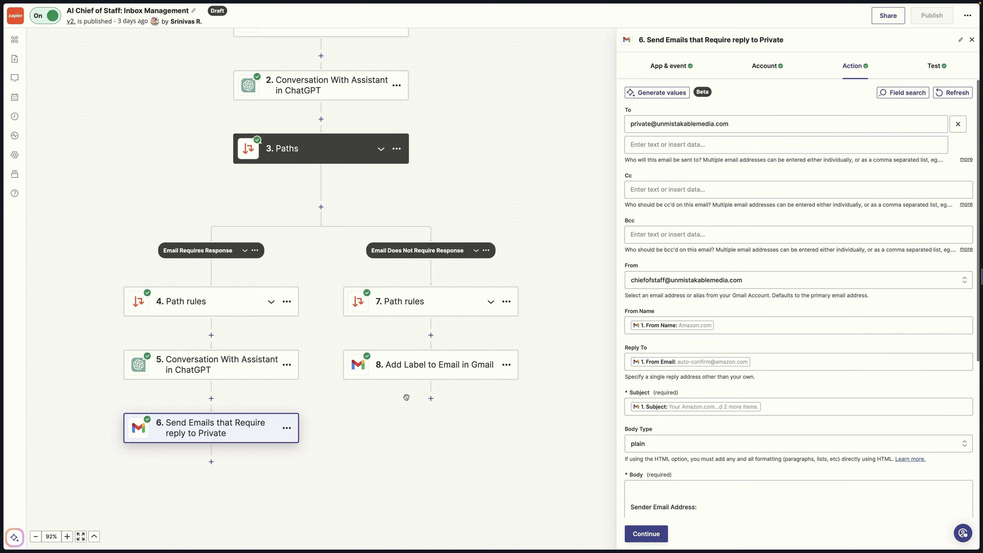
scroll(619, 254, "down", 6)
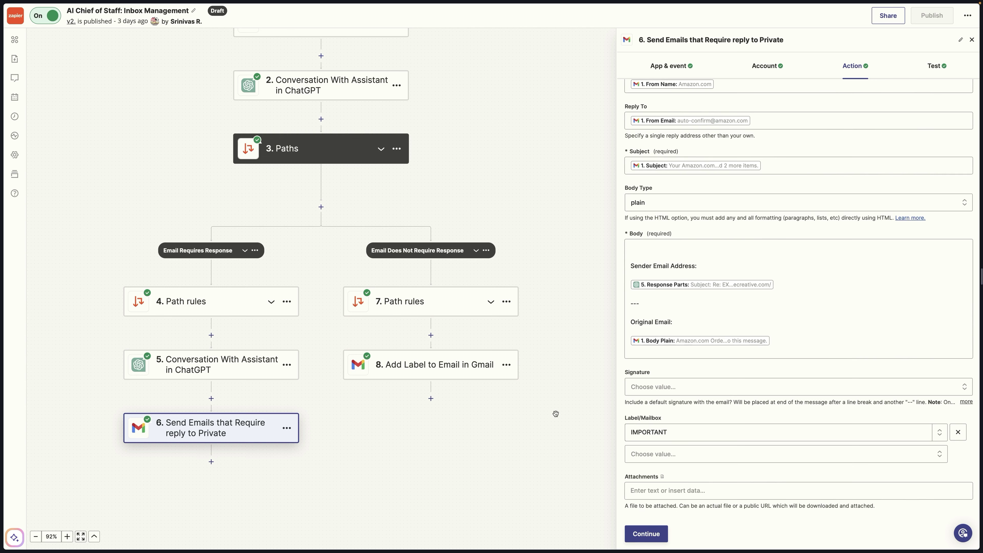
scroll(525, 404, "up", 5)
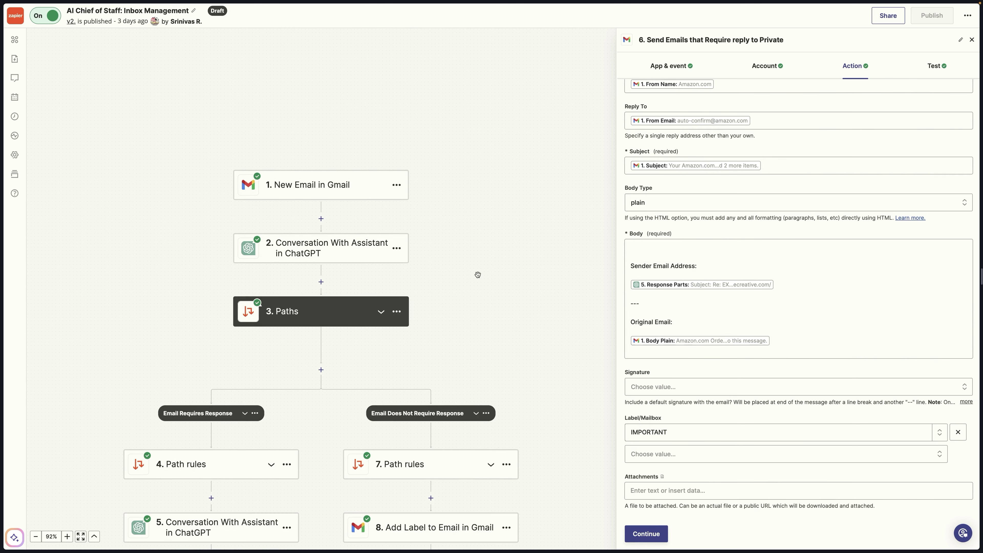
Close step 6, toggle the Email Does Not Require Response branch, and inspect step 7's Relax rule
scroll(477, 314, "down", 8)
scroll(477, 315, "up", 2)
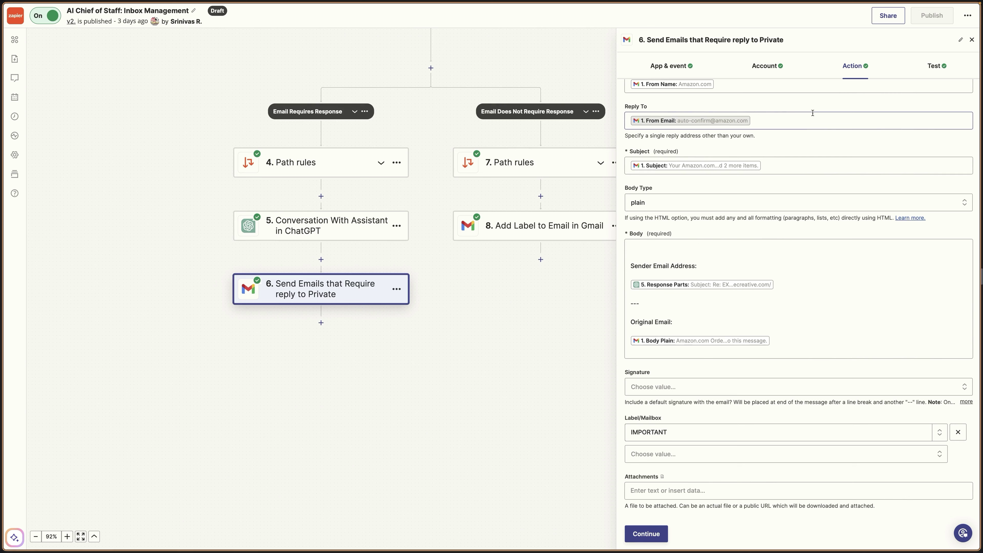
left_click(972, 39)
scroll(667, 220, "up", 3)
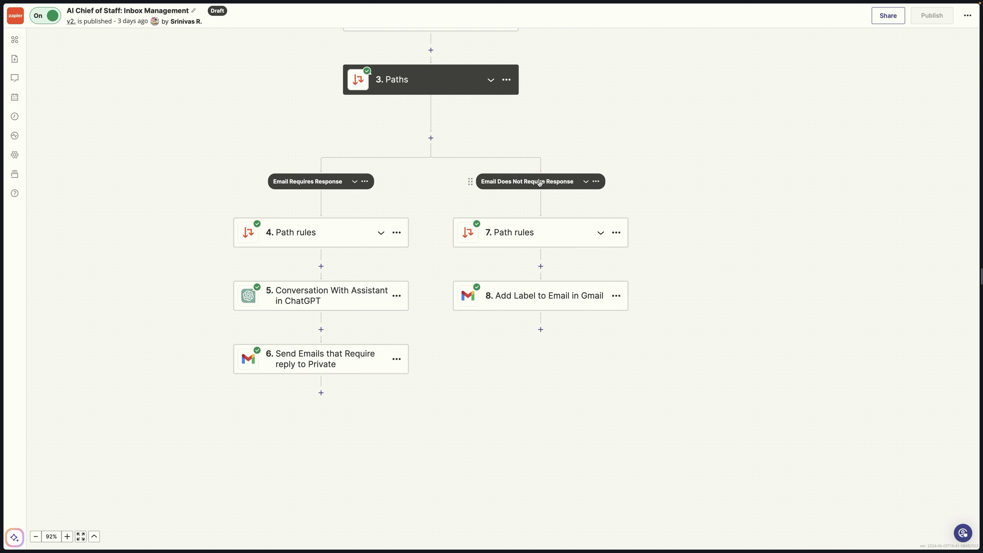
left_click(585, 181)
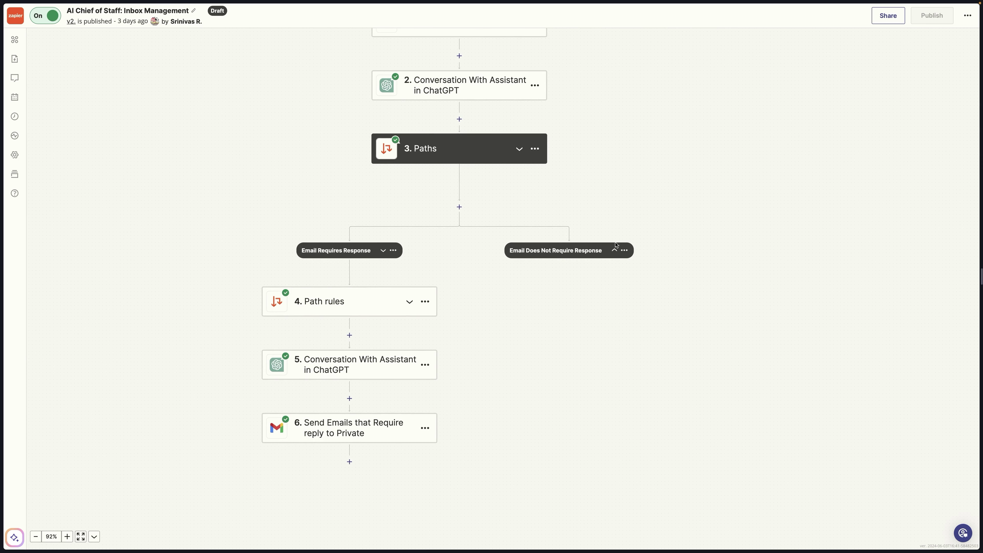
left_click(613, 251)
left_click(420, 334)
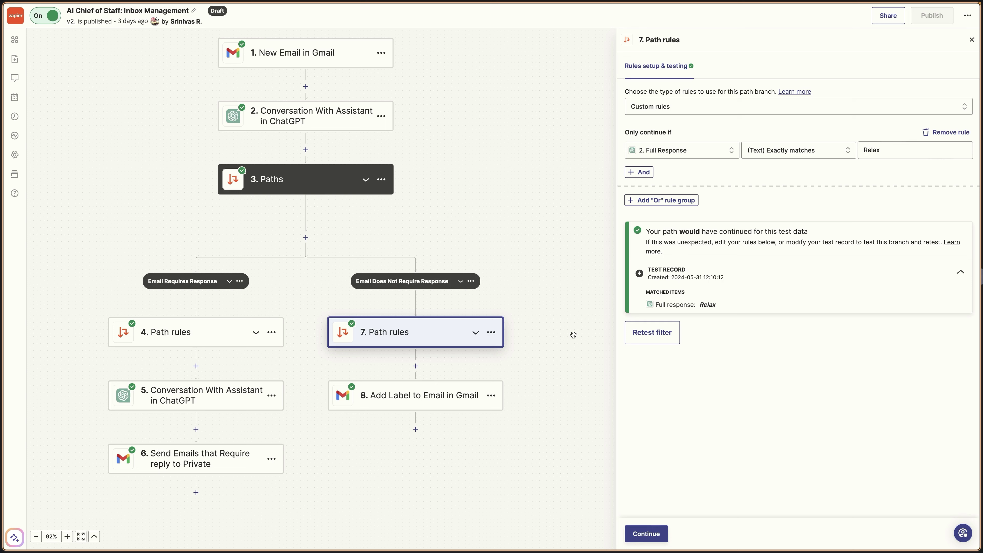
left_click(970, 40)
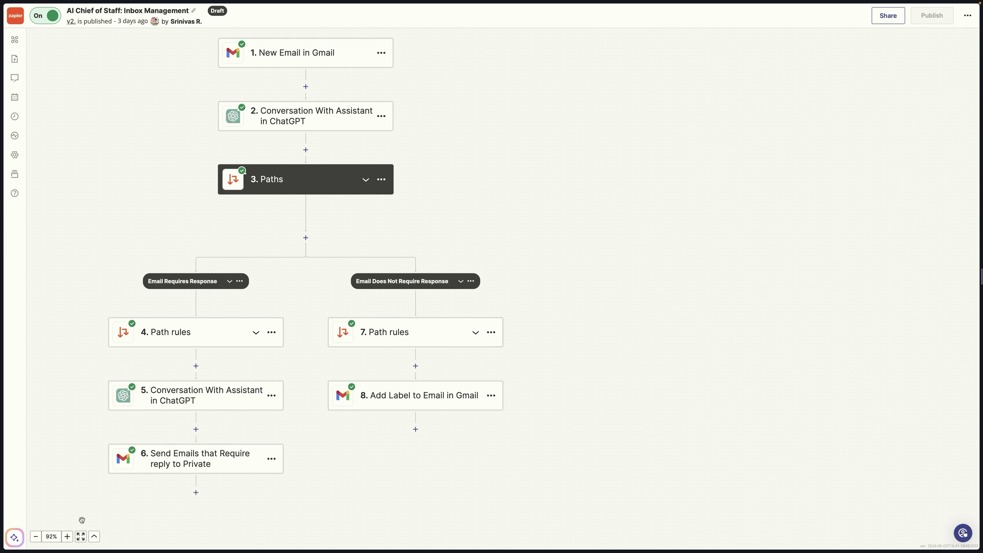
Fit the workflow to view and open step 2's Action settings with its categorization prompt
left_click(80, 536)
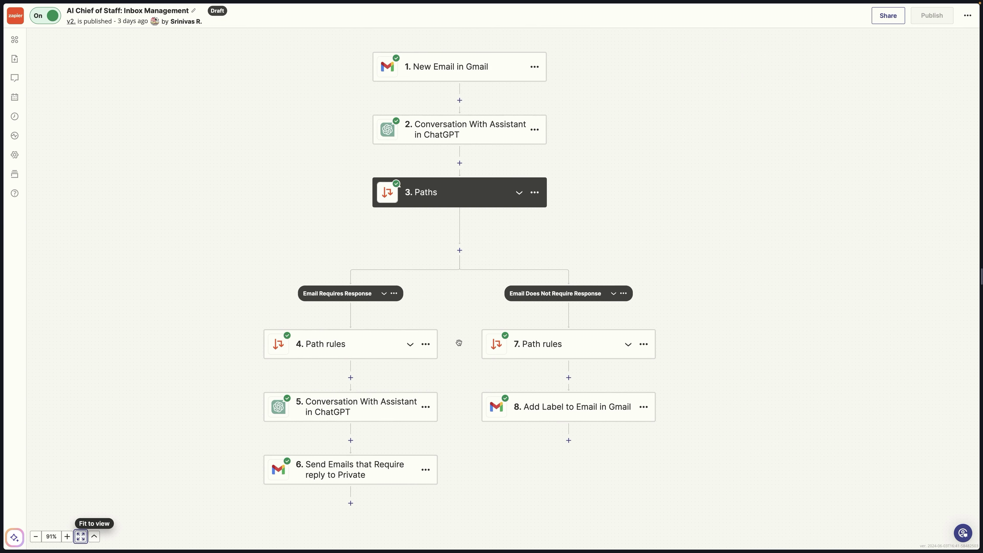
left_click(486, 130)
left_click(856, 73)
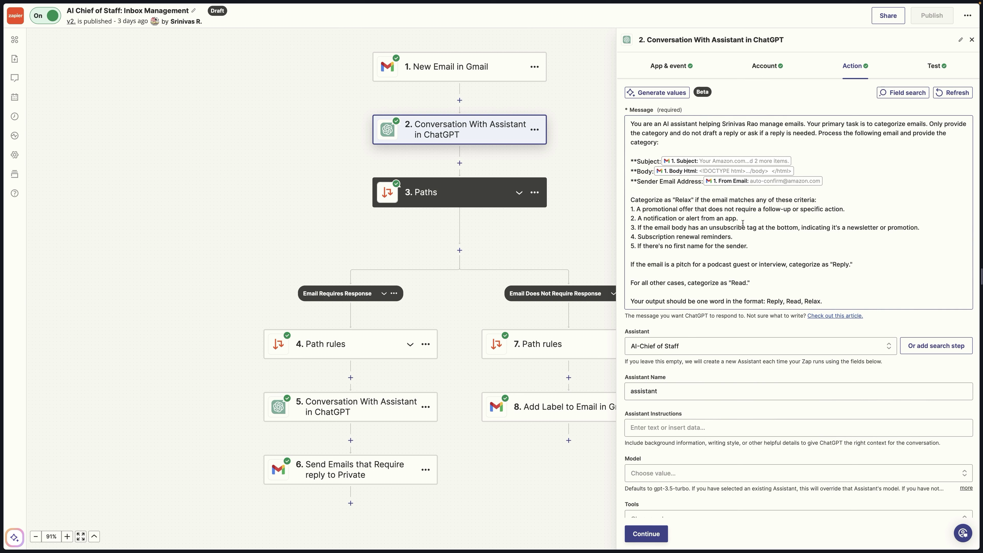
Review the ChatGPT step's Existing Files attachment list, then close the step's settings panel
scroll(756, 219, "down", 5)
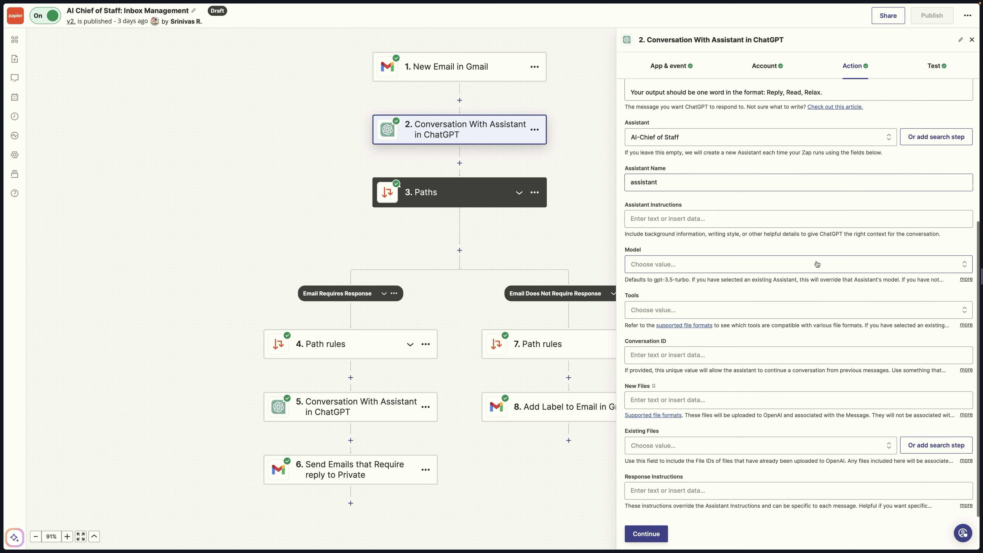
left_click(713, 445)
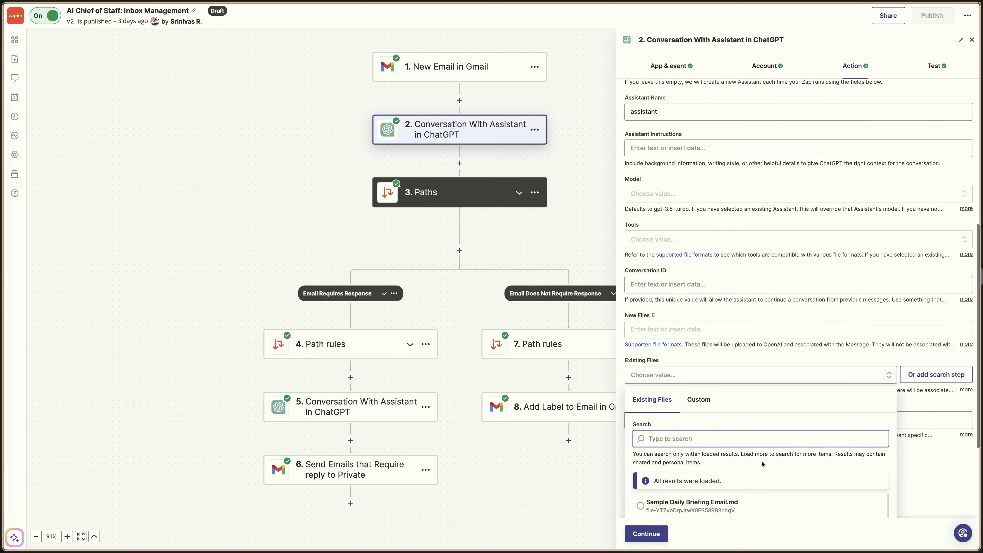
scroll(762, 463, "down", 2)
scroll(721, 467, "up", 5)
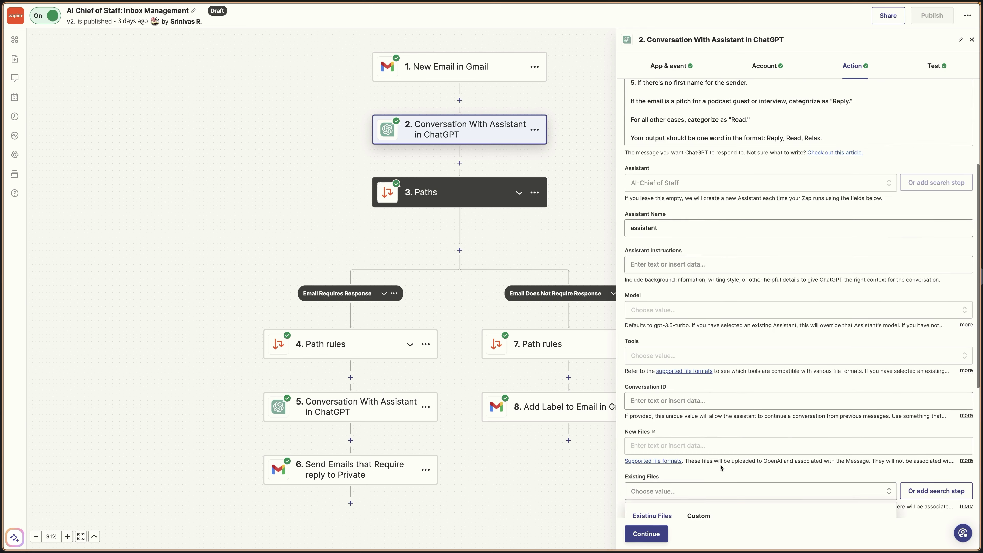
scroll(720, 467, "down", 3)
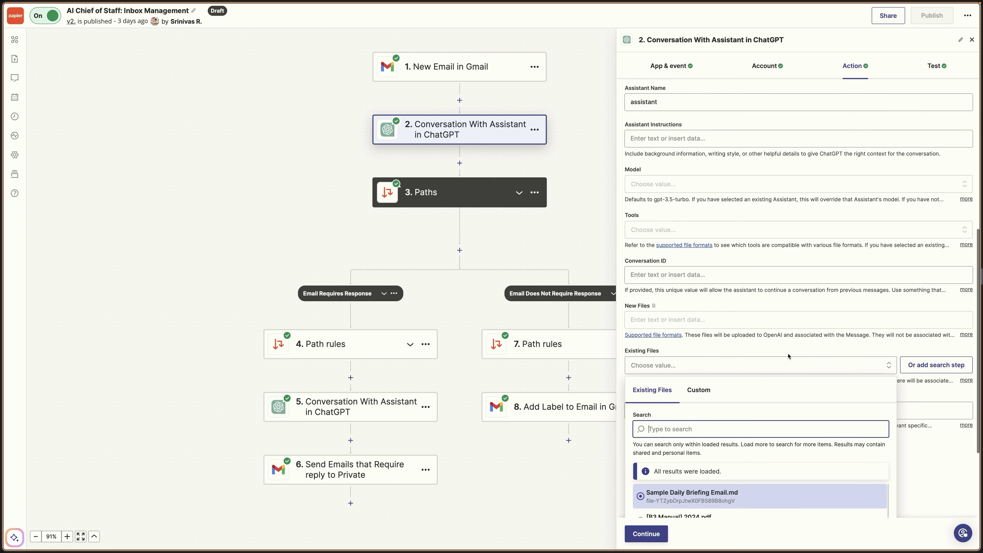
left_click(790, 362)
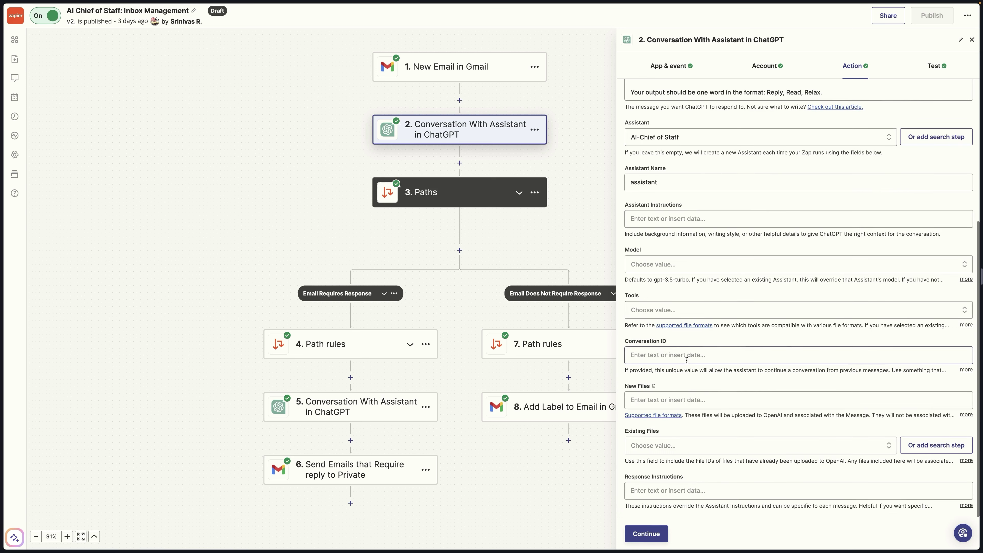
scroll(815, 295, "up", 5)
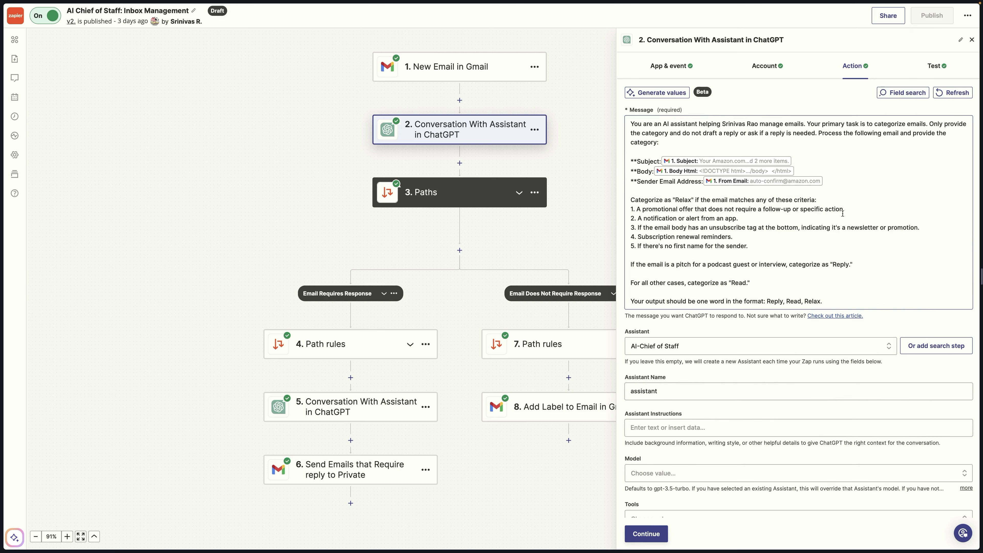
left_click(972, 39)
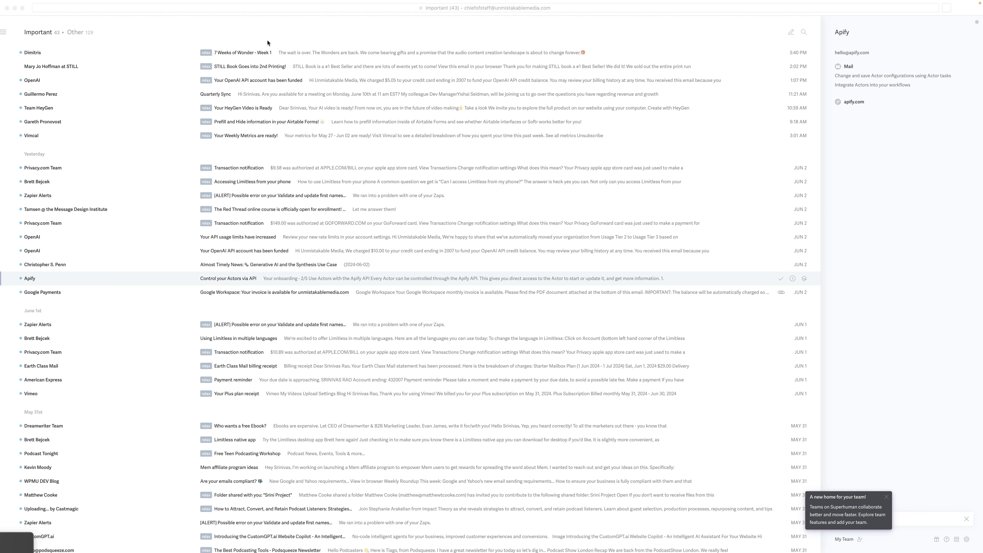
scroll(383, 237, "down", 4)
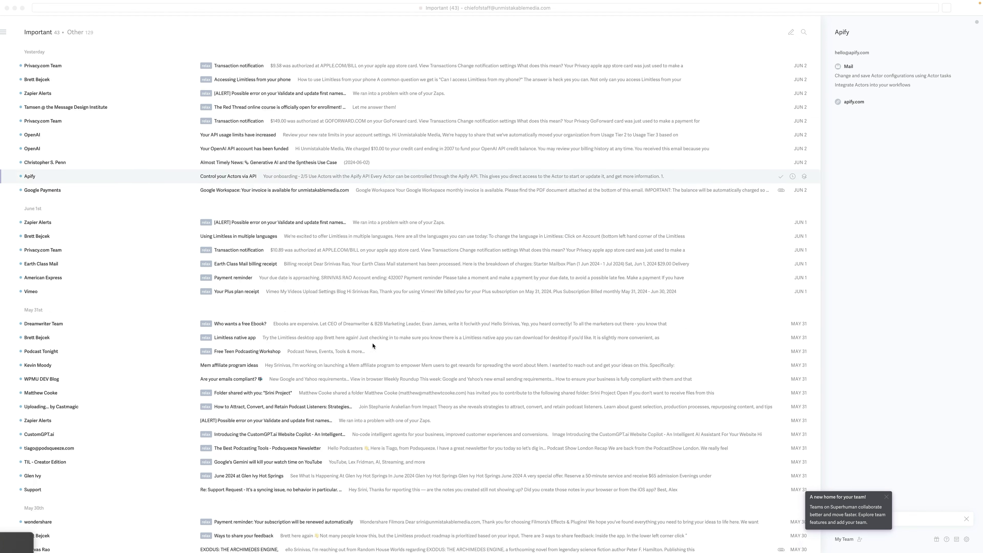
scroll(331, 357, "up", 4)
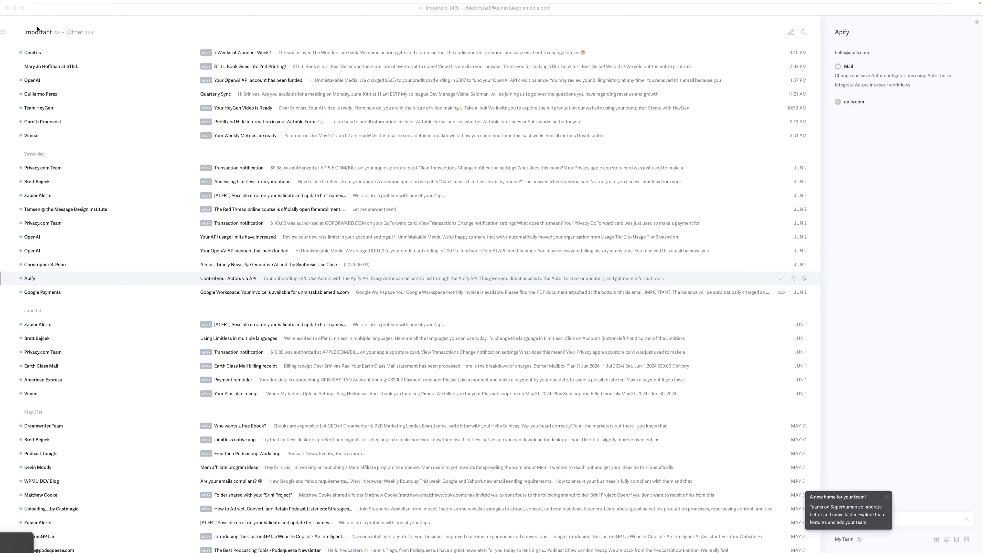
left_click(77, 33)
scroll(294, 100, "down", 15)
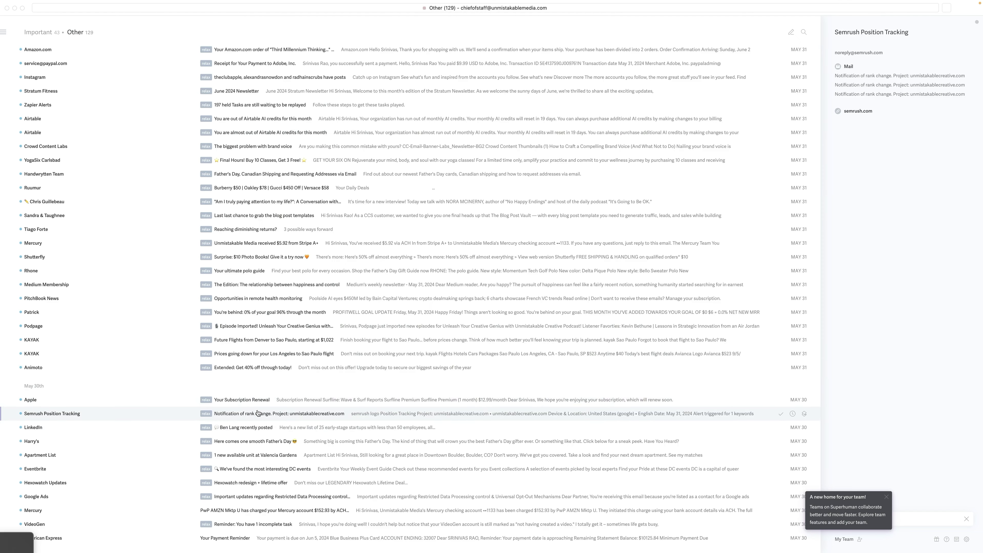
scroll(285, 202, "up", 15)
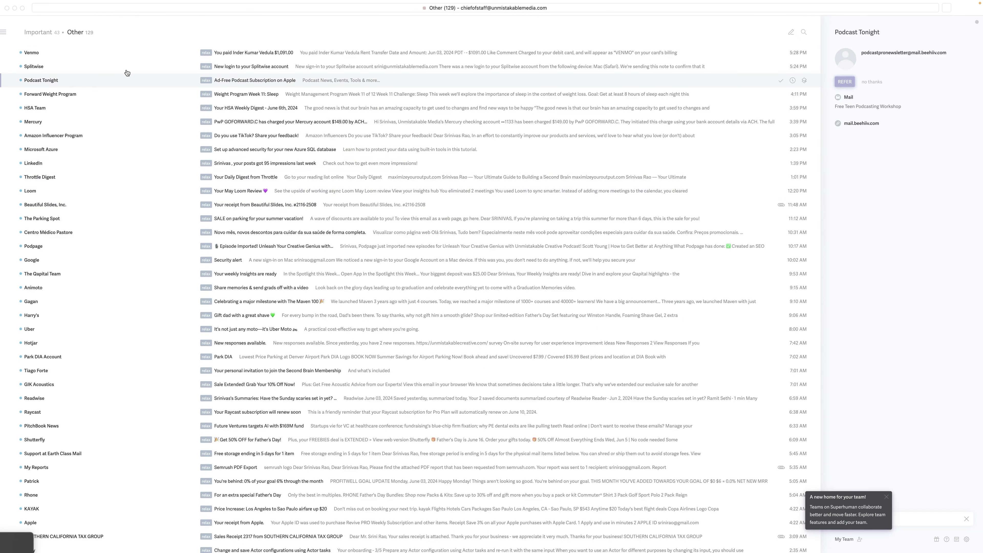
key("Up")
key("Up")
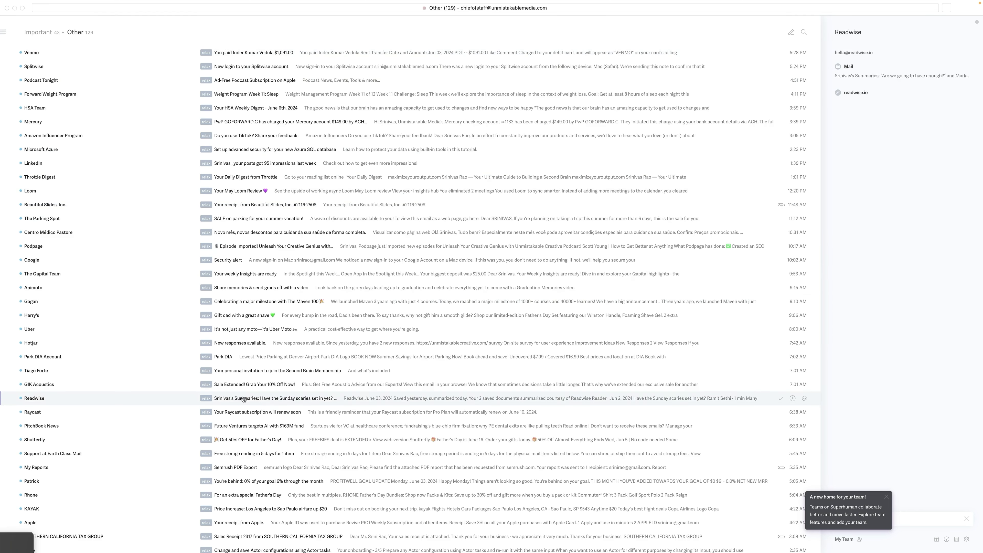
scroll(151, 484, "down", 5)
scroll(154, 465, "down", 5)
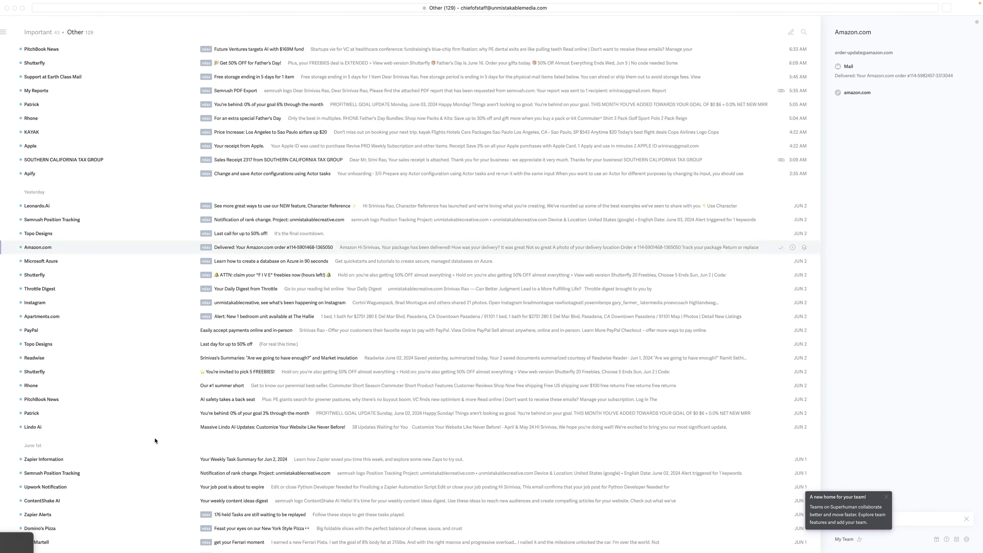
scroll(167, 310, "up", 15)
left_click(43, 30)
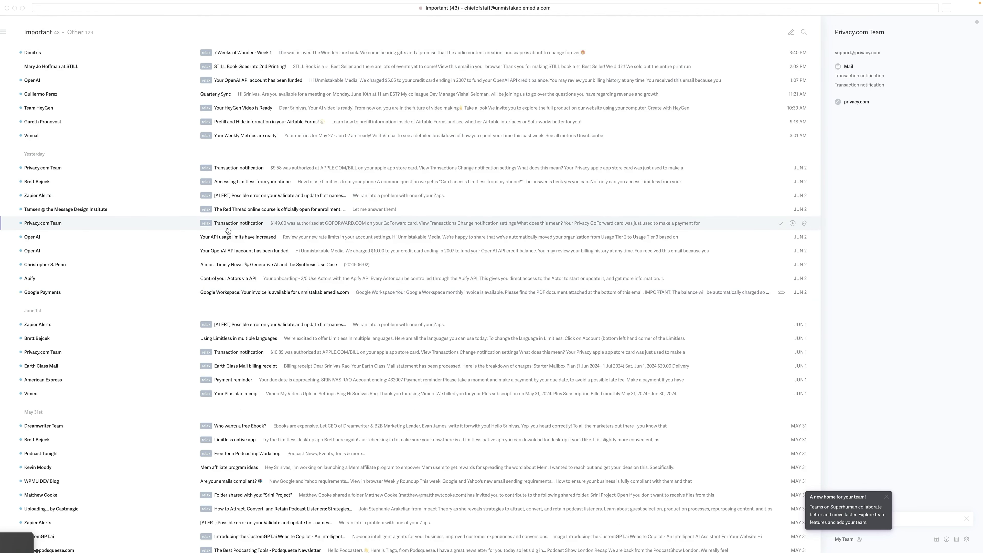
left_click(288, 95)
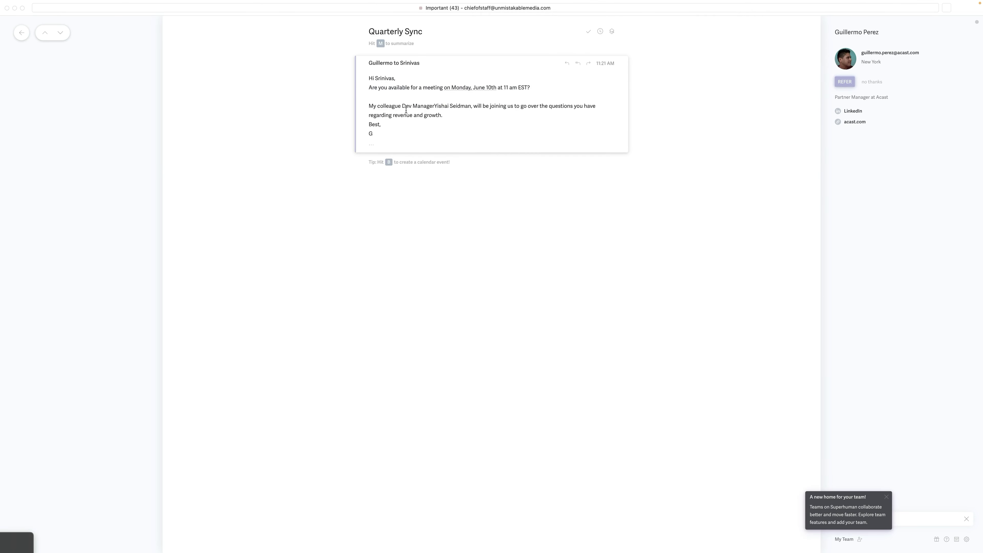
left_click(22, 33)
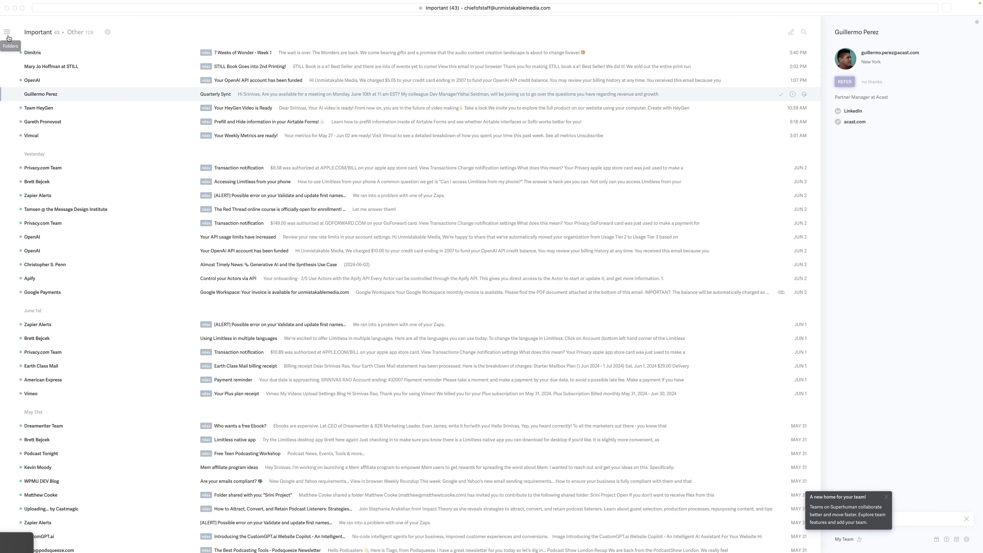
Switch to the private account's Important inbox and open the drafted Quarterly Sync meeting reply
left_click(11, 34)
left_click(92, 33)
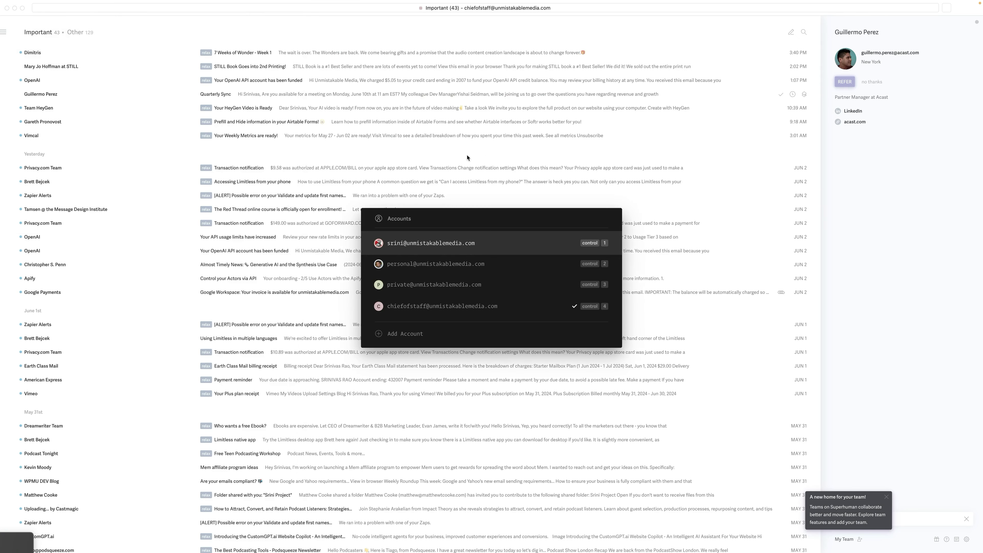
left_click(449, 287)
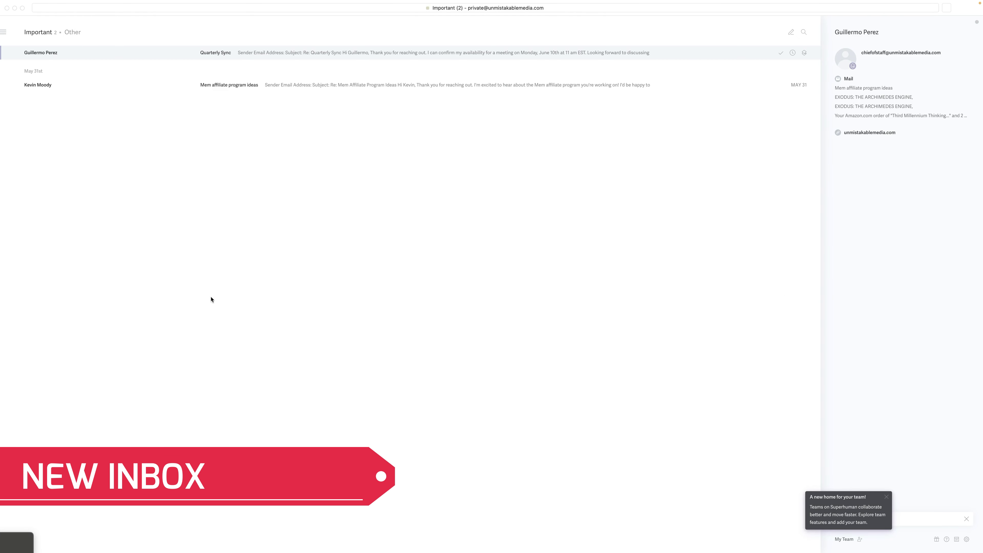
key("j")
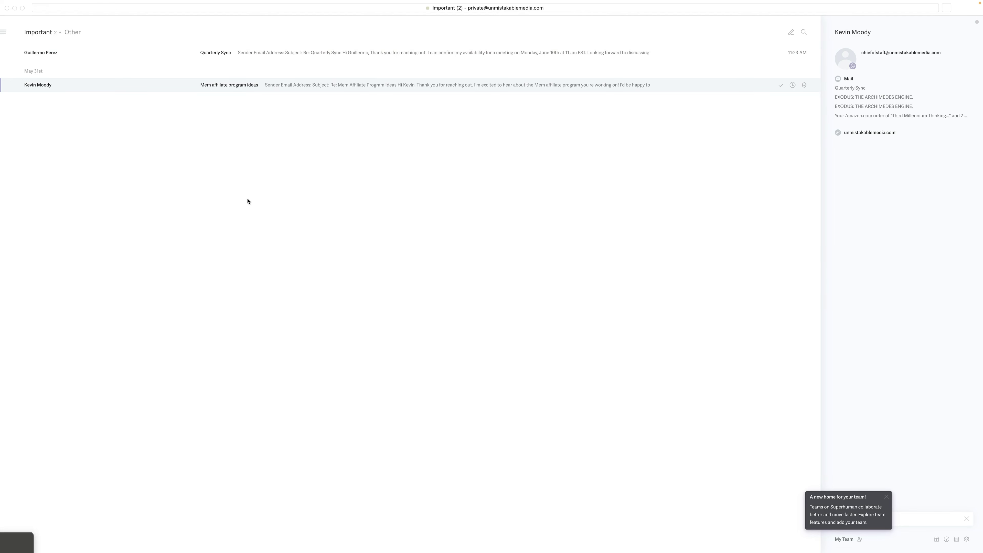
left_click(304, 54)
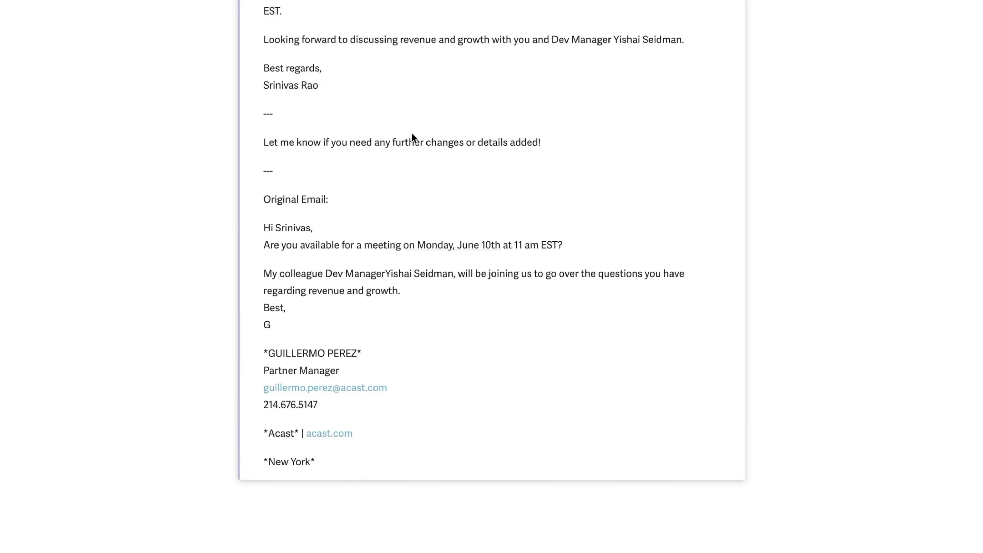